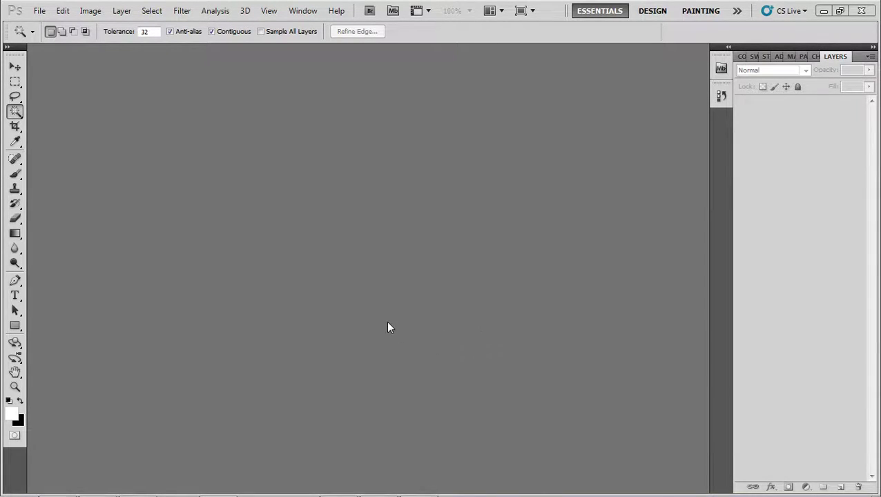
# - Open the YGO Pendulum Playmat Template 2014 By Kung Fu PSD from the video > new mat folder
pyautogui.doubleClick(408, 311)
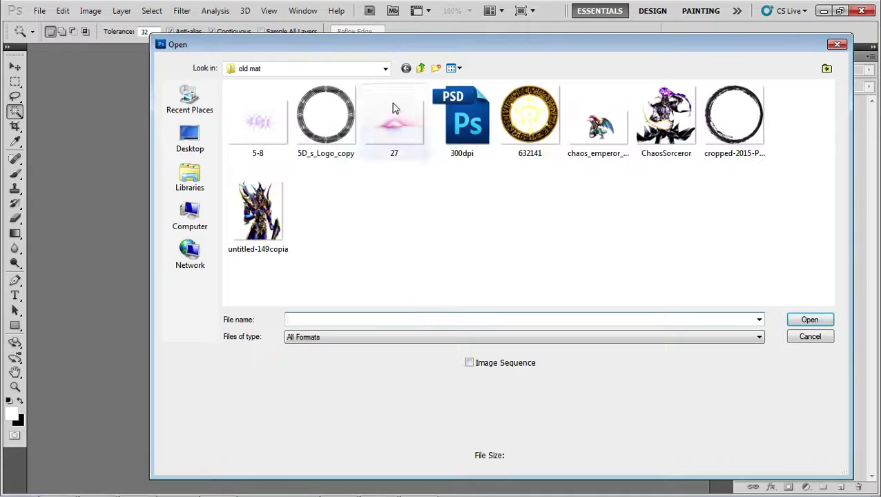
pyautogui.click(421, 68)
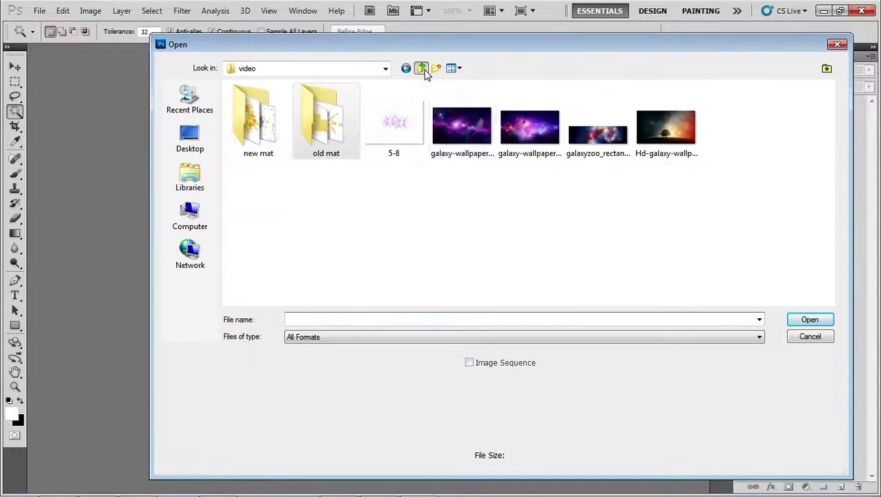
pyautogui.doubleClick(272, 131)
pyautogui.doubleClick(269, 216)
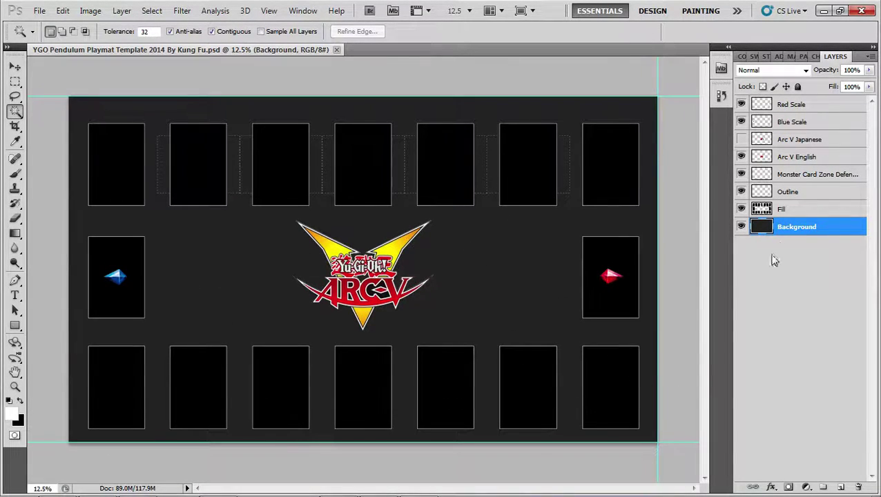
# - Hide the English and Japanese ARC-V logo layers
pyautogui.click(741, 209)
pyautogui.click(742, 209)
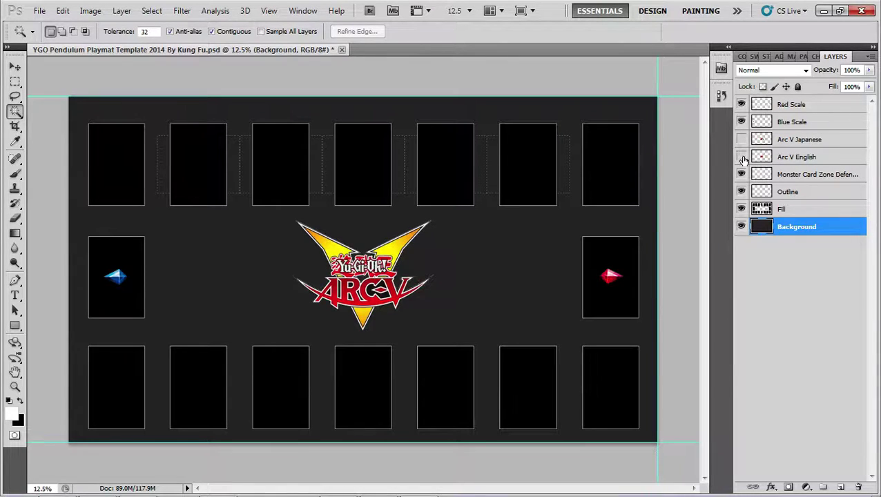
pyautogui.click(741, 157)
pyautogui.click(742, 157)
pyautogui.click(741, 157)
pyautogui.click(741, 139)
pyautogui.click(742, 139)
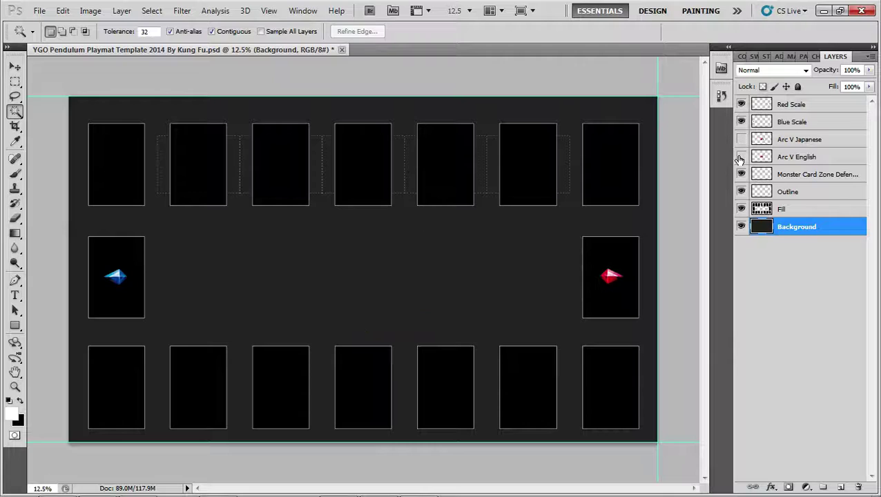
pyautogui.click(741, 156)
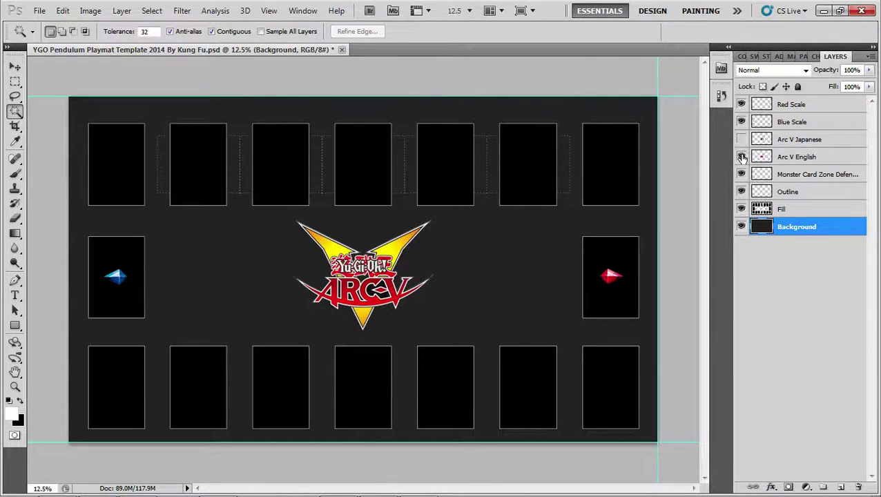
pyautogui.click(741, 157)
# - Hide the dotted Monster Card Zone Defense outlines, keeping the white card-slot outlines visible
pyautogui.click(742, 174)
pyautogui.click(742, 174)
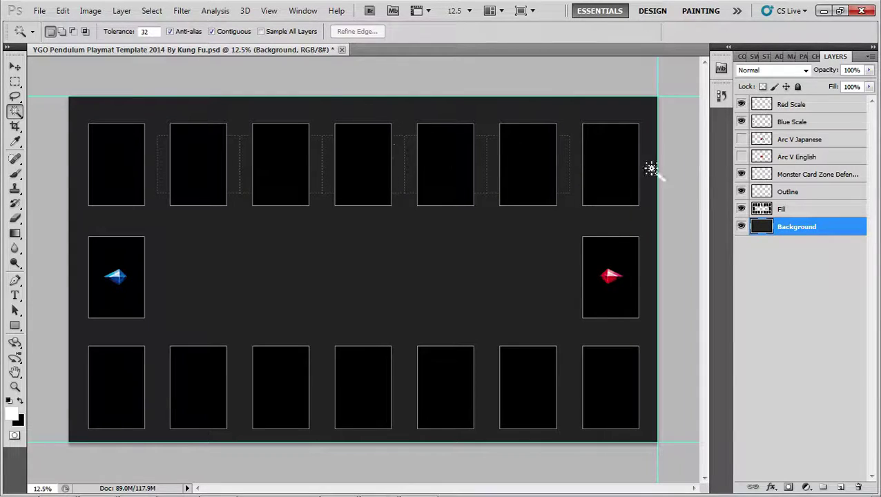
pyautogui.click(742, 174)
pyautogui.click(742, 175)
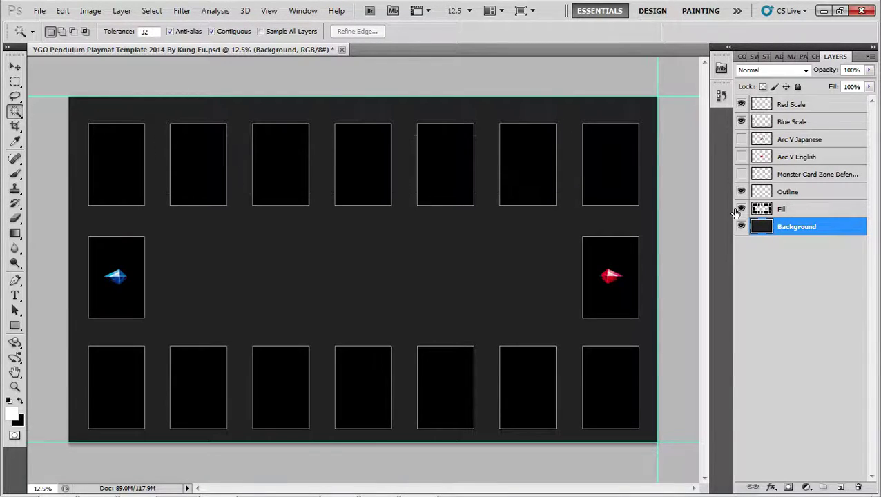
pyautogui.click(741, 192)
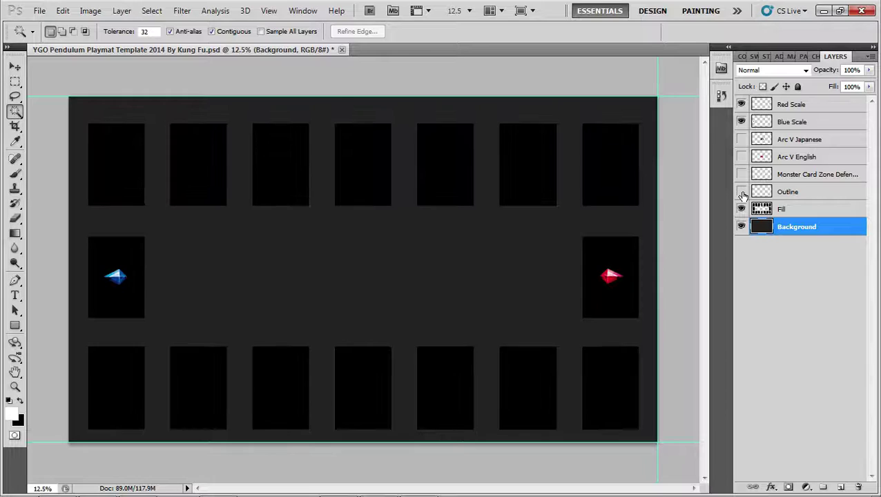
pyautogui.click(741, 193)
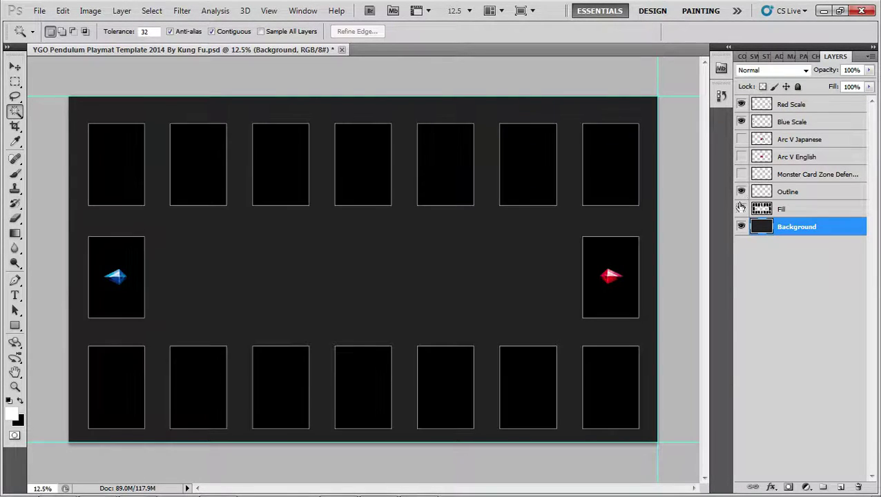
# - Compare the Fill and blue/red gem layers, keeping the gems and leaving the black fill hidden
pyautogui.click(740, 211)
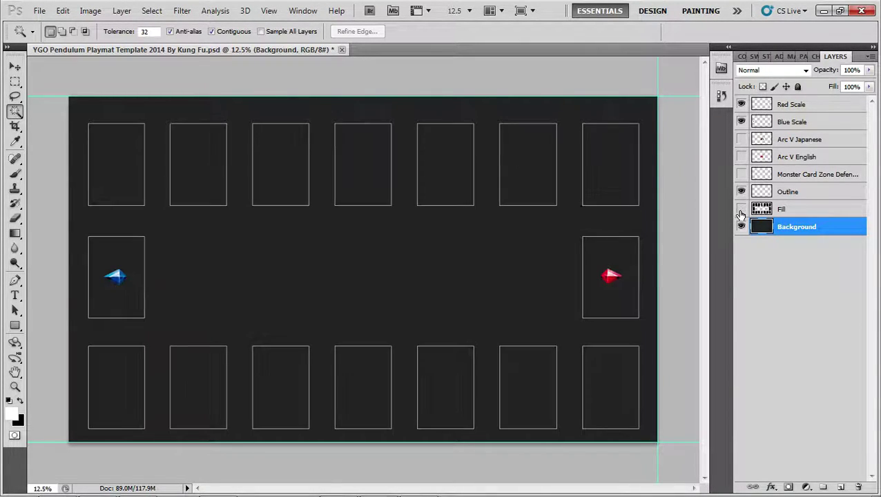
pyautogui.click(741, 210)
pyautogui.click(741, 211)
pyautogui.click(741, 122)
pyautogui.click(741, 105)
pyautogui.click(741, 104)
pyautogui.click(740, 122)
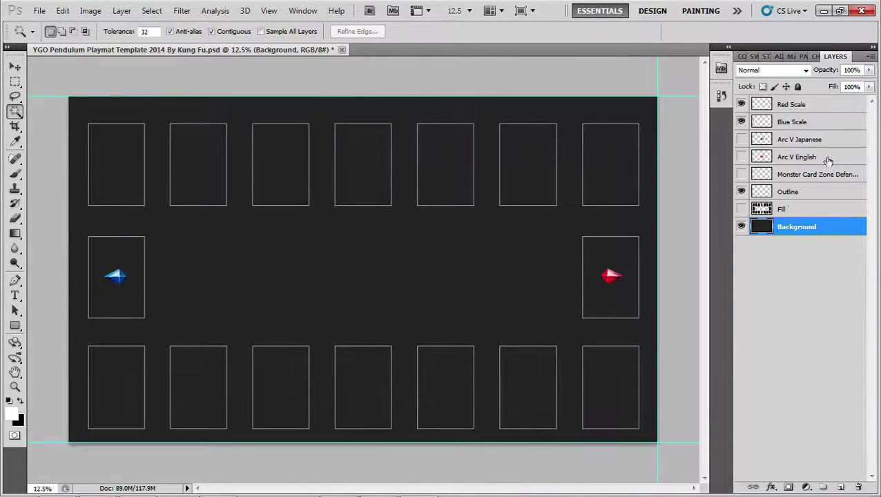
pyautogui.click(740, 210)
pyautogui.click(741, 210)
# - Show the Fill layer at 25% opacity, then reselect the Background layer
pyautogui.click(741, 209)
pyautogui.click(774, 208)
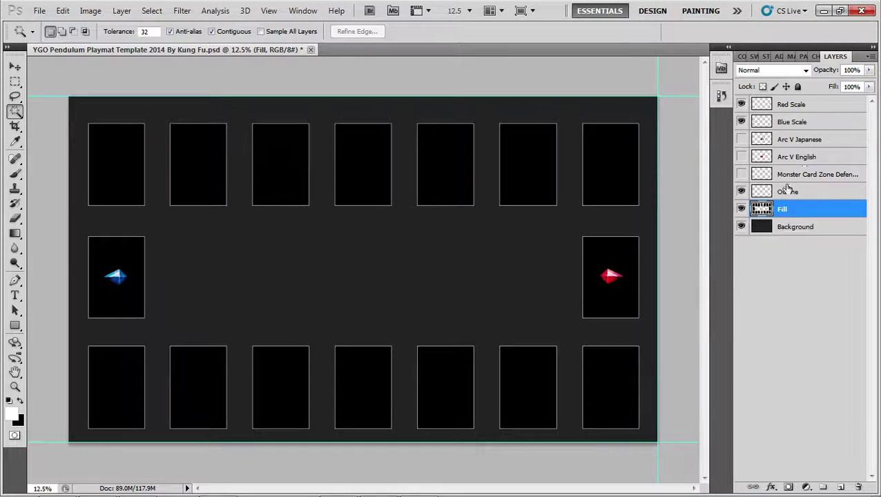
pyautogui.click(861, 70)
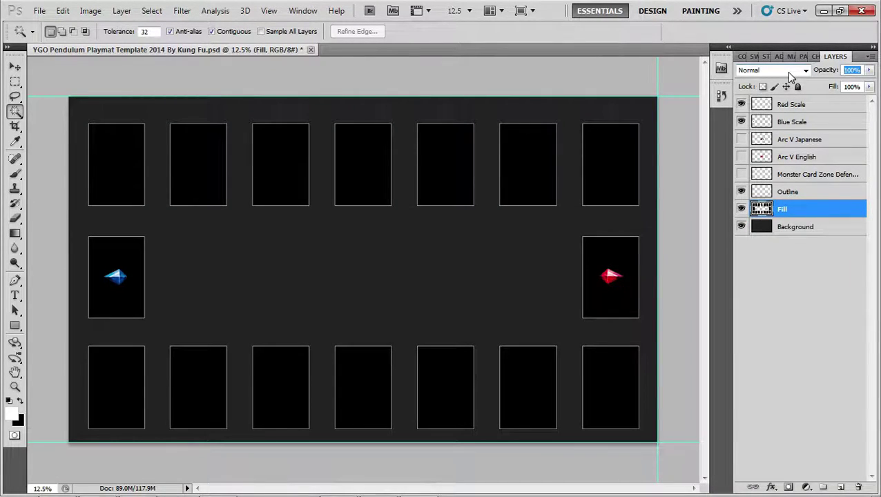
pyautogui.write('25')
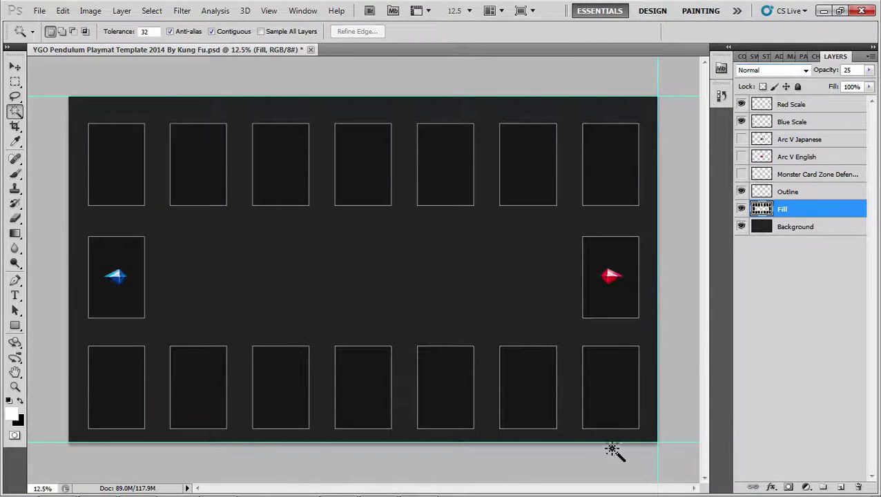
pyautogui.press('Return')
pyautogui.click(742, 192)
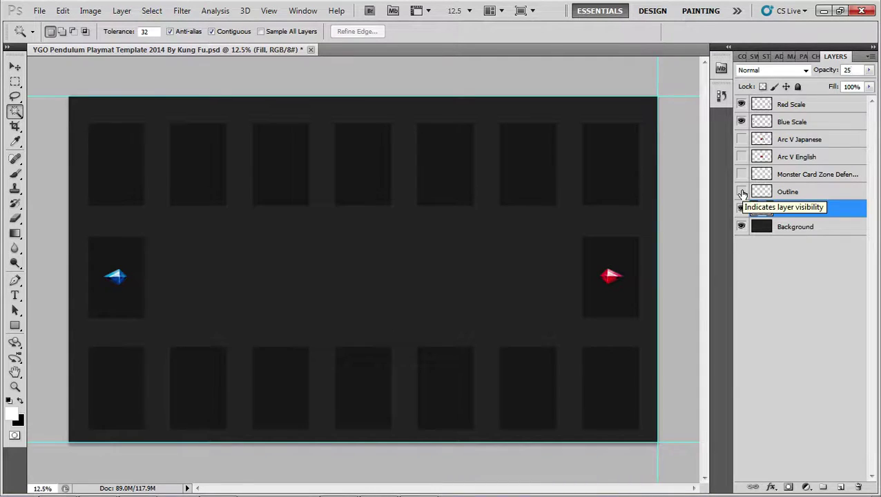
pyautogui.click(741, 191)
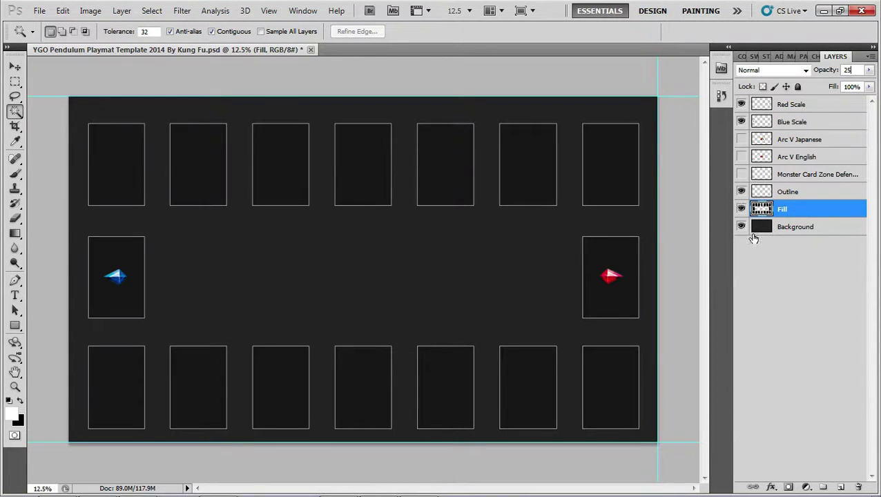
pyautogui.click(778, 234)
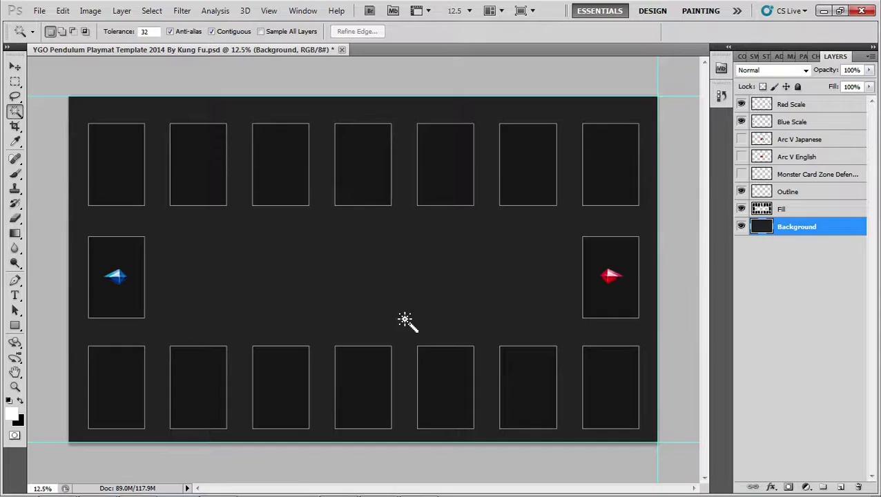
# - Save the playmat as new.psd in Photoshop format, accepting the compatibility prompt
pyautogui.hotkey('ctrl', 'shift', 's')
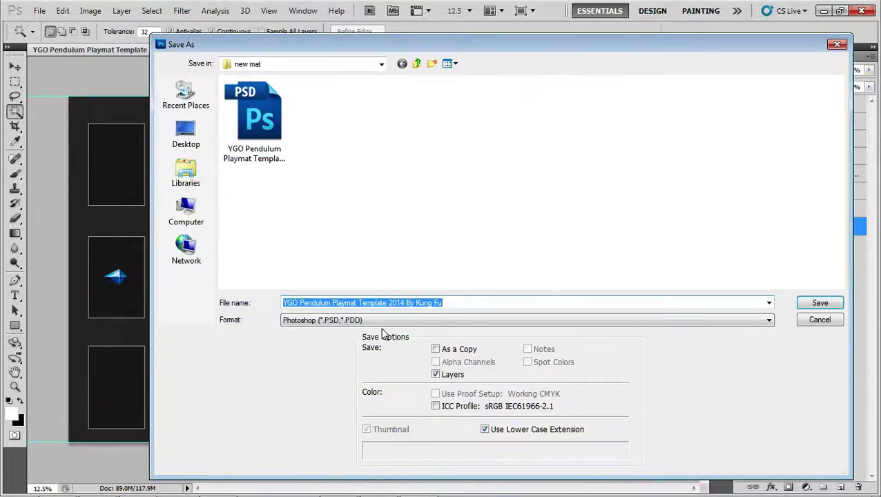
pyautogui.click(383, 322)
pyautogui.click(383, 322)
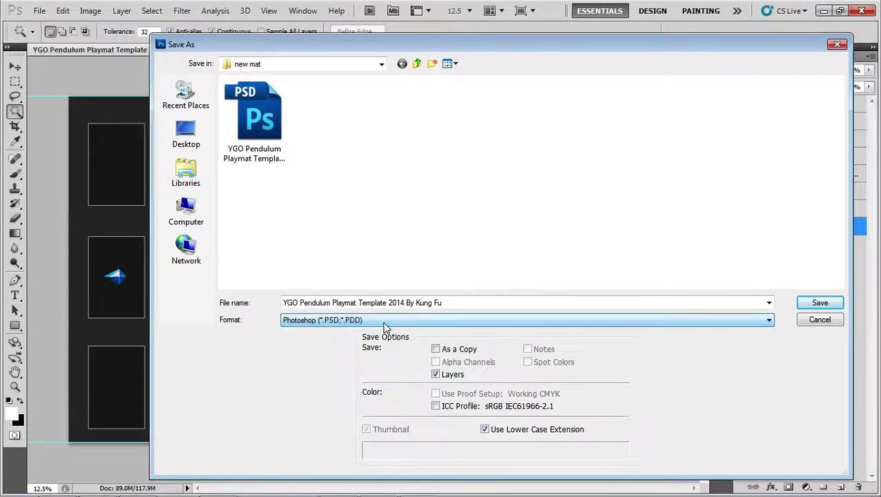
pyautogui.click(417, 308)
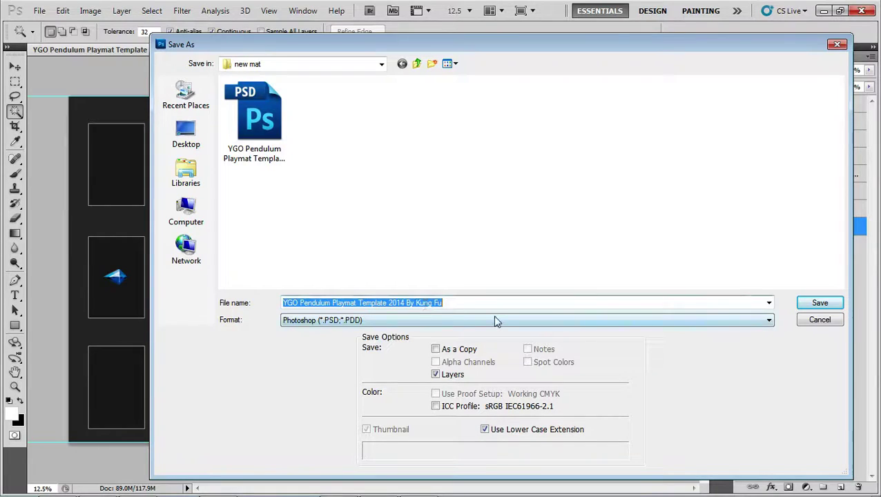
pyautogui.write('new')
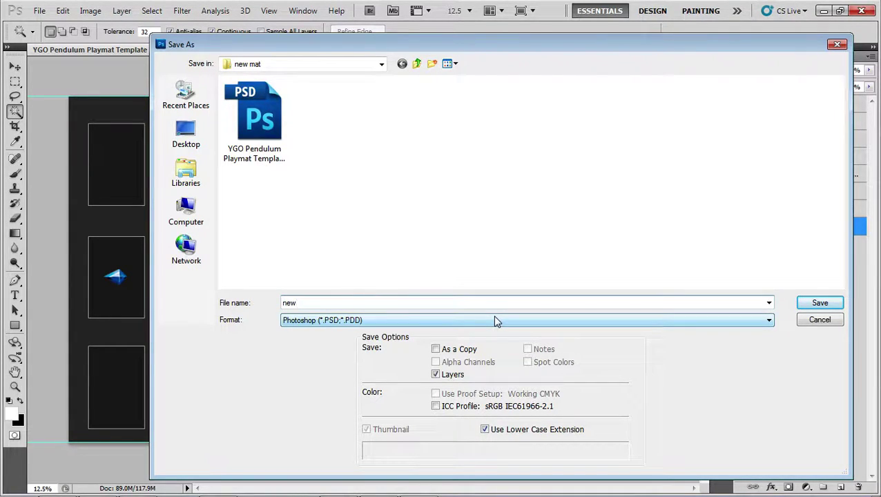
pyautogui.press('Return')
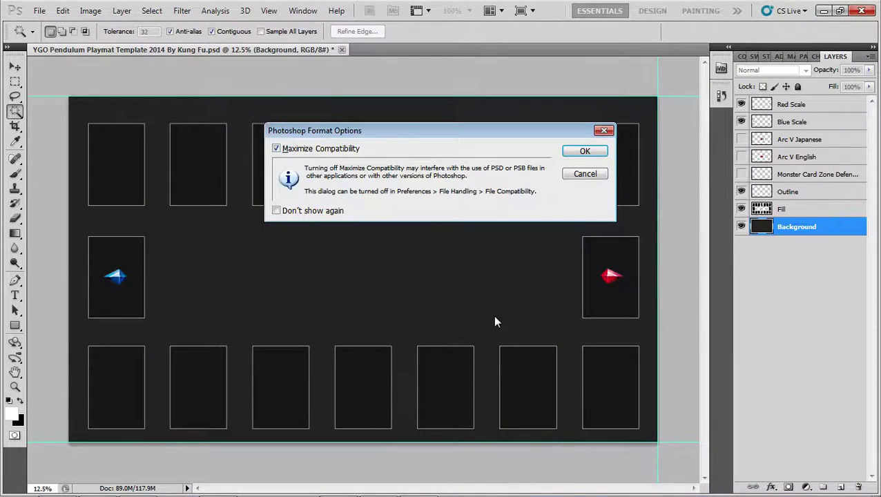
pyautogui.press('Return')
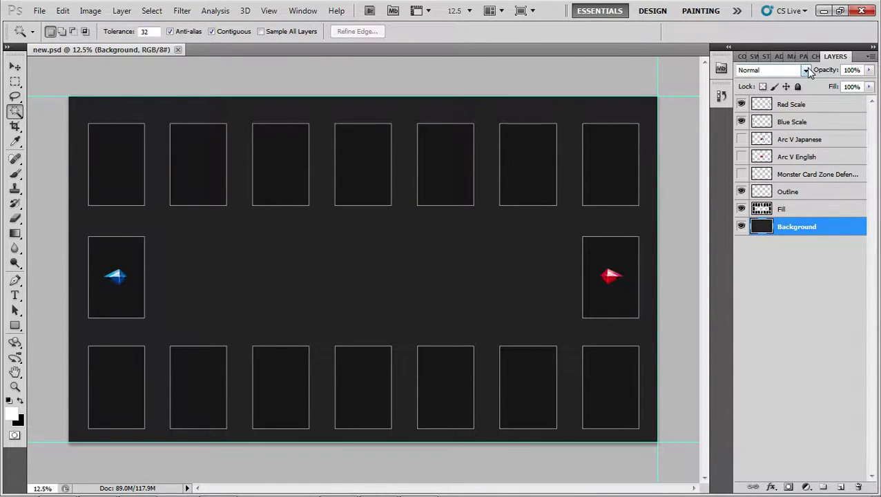
# - Leave the Background layer name unchanged and bring up the Open dialog
pyautogui.doubleClick(790, 227)
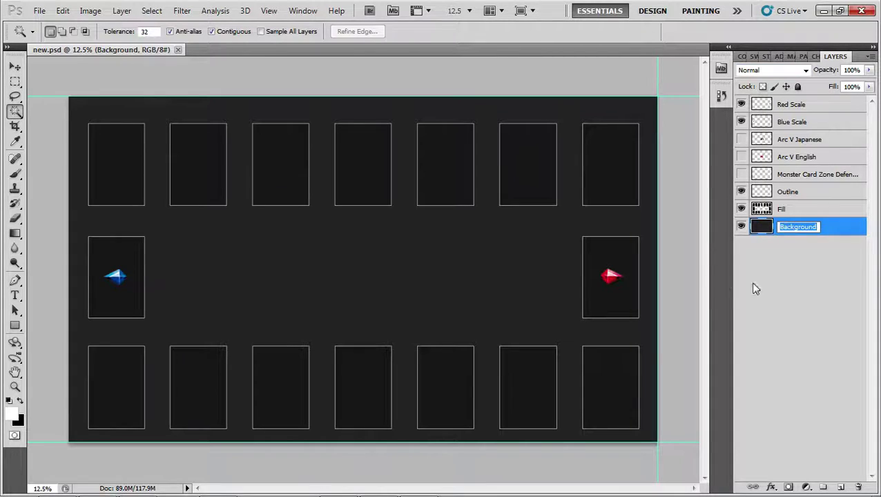
pyautogui.click(822, 274)
pyautogui.hotkey('ctrl', 'o')
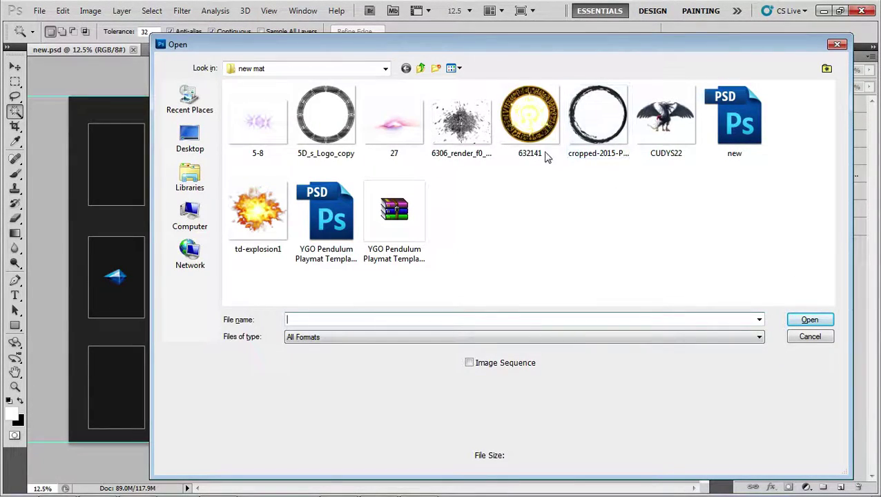
# - Open 27, 6306_render_f0_c4d_explosion, CUDYS22 and td-explosion1 together as four documents
pyautogui.click(655, 131)
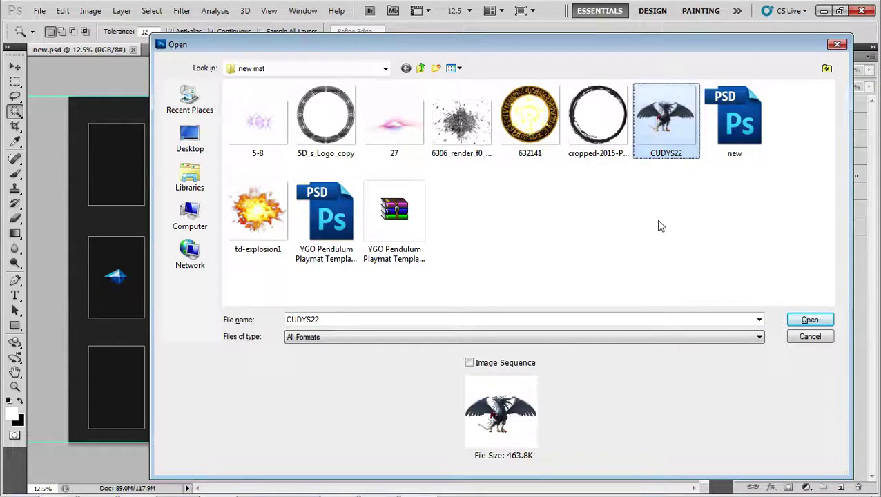
pyautogui.keyDown('ctrl'); pyautogui.click(257, 220); pyautogui.keyUp('ctrl')
pyautogui.keyDown('ctrl'); pyautogui.click(394, 123); pyautogui.keyUp('ctrl')
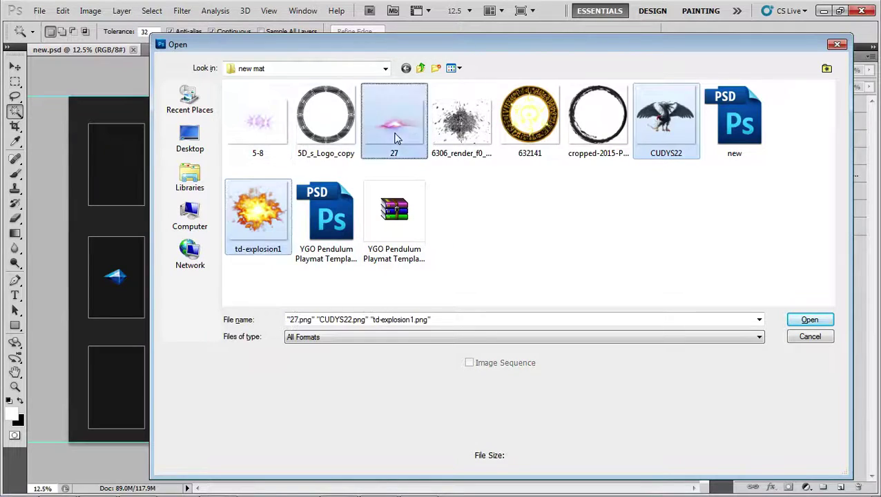
pyautogui.keyDown('ctrl'); pyautogui.click(461, 123); pyautogui.keyUp('ctrl')
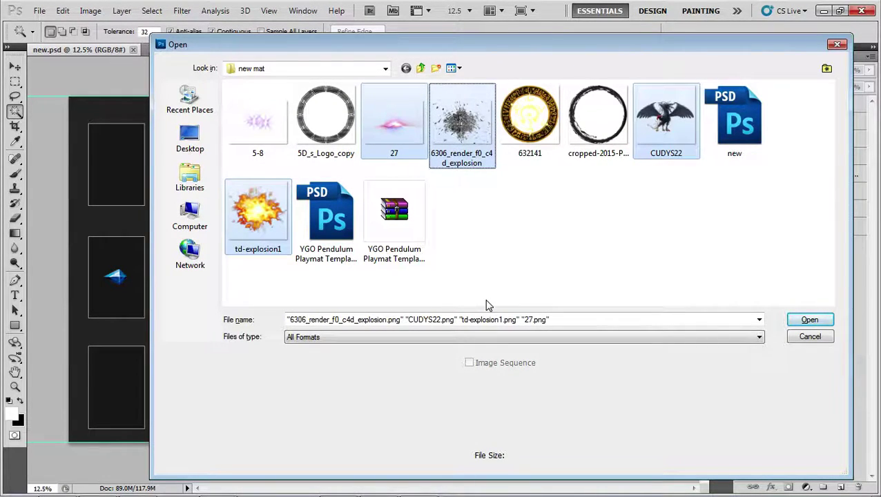
pyautogui.keyDown('ctrl'); pyautogui.click(326, 119); pyautogui.keyUp('ctrl')
pyautogui.keyDown('ctrl'); pyautogui.click(575, 138); pyautogui.keyUp('ctrl')
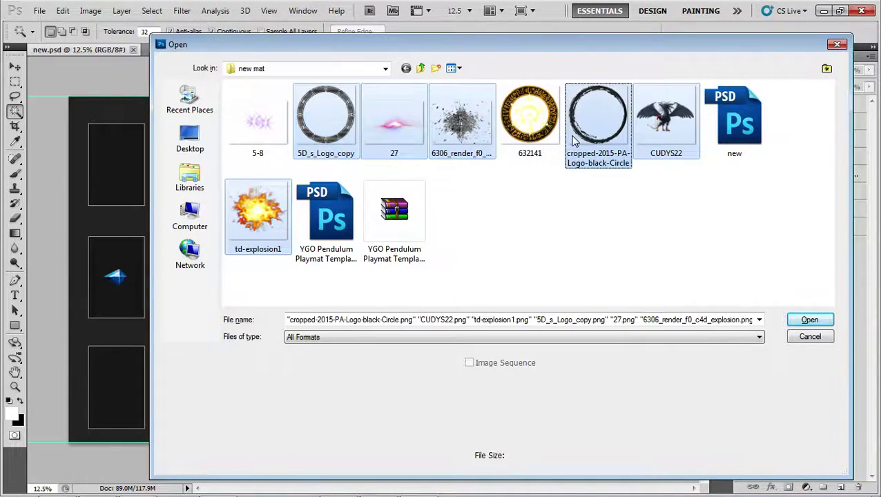
pyautogui.keyDown('ctrl'); pyautogui.click(576, 140); pyautogui.keyUp('ctrl')
pyautogui.keyDown('ctrl'); pyautogui.click(325, 119); pyautogui.keyUp('ctrl')
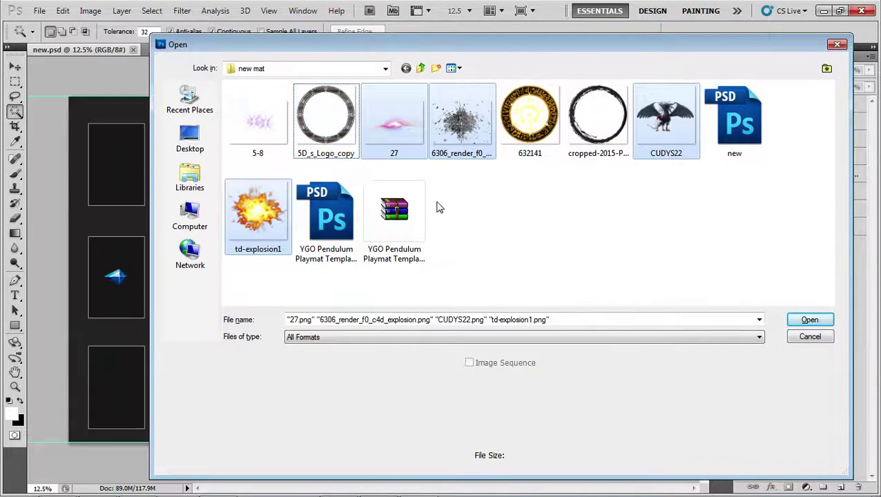
pyautogui.keyDown('ctrl'); pyautogui.click(397, 148); pyautogui.keyUp('ctrl')
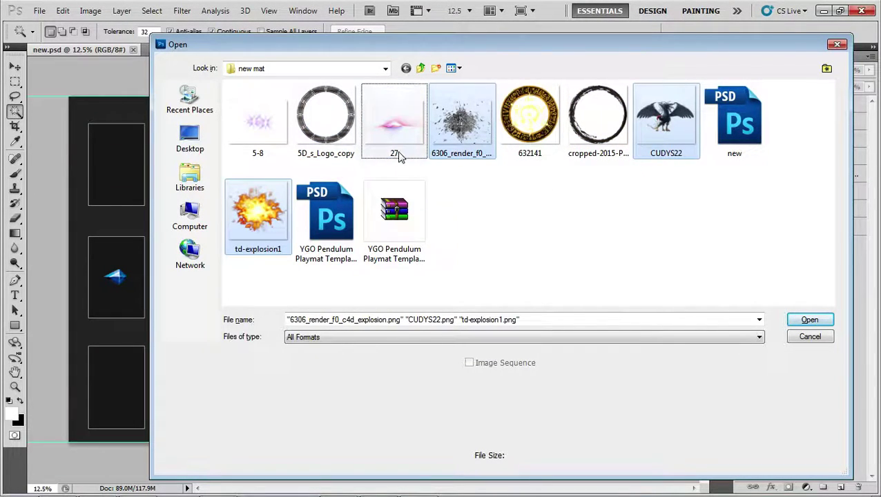
pyautogui.keyDown('ctrl'); pyautogui.click(394, 123); pyautogui.keyUp('ctrl')
pyautogui.press('Return')
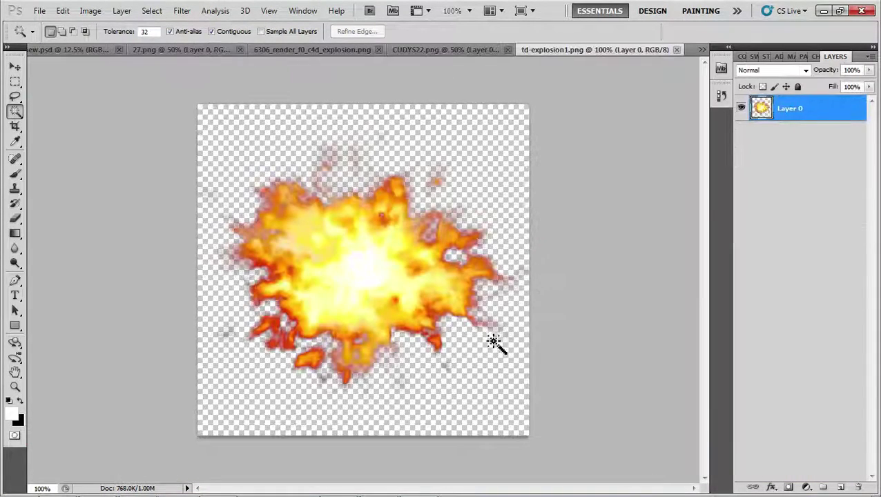
# - Cut the CUDYS22 dragon into new.psd, close CUDYS22 unsaved, and place Layer 1 above Background
pyautogui.click(323, 53)
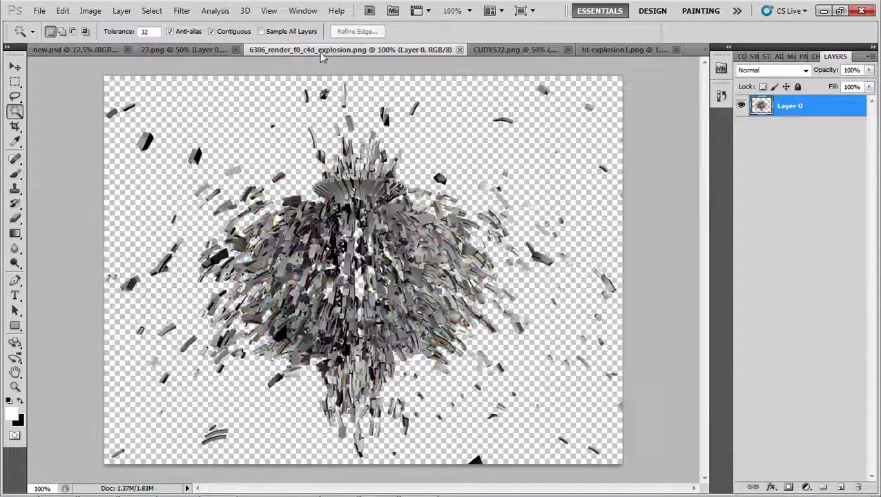
pyautogui.click(533, 49)
pyautogui.hotkey('ctrl', 'a')
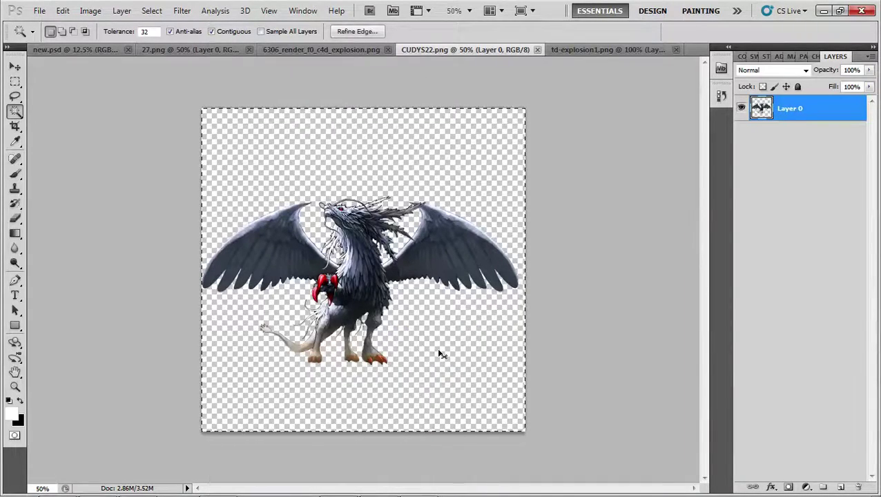
pyautogui.hotkey('ctrl', 'x')
pyautogui.hotkey('ctrl', 'w')
pyautogui.click(430, 199)
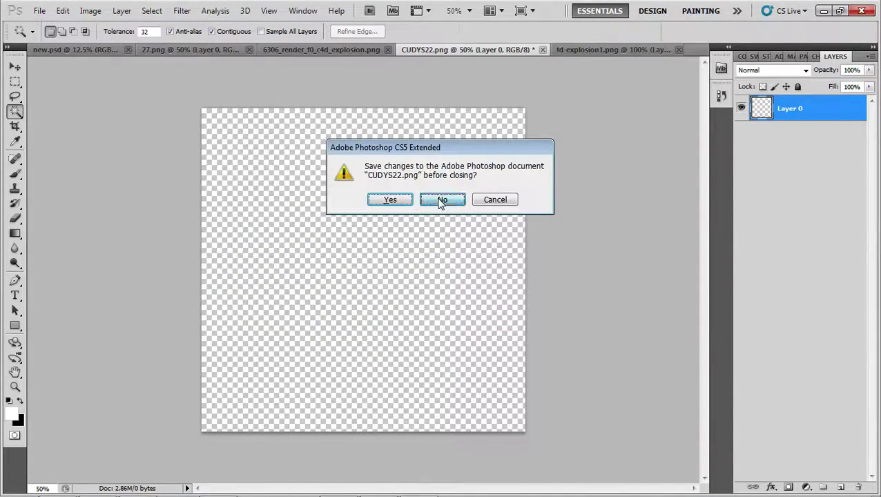
pyautogui.click(112, 51)
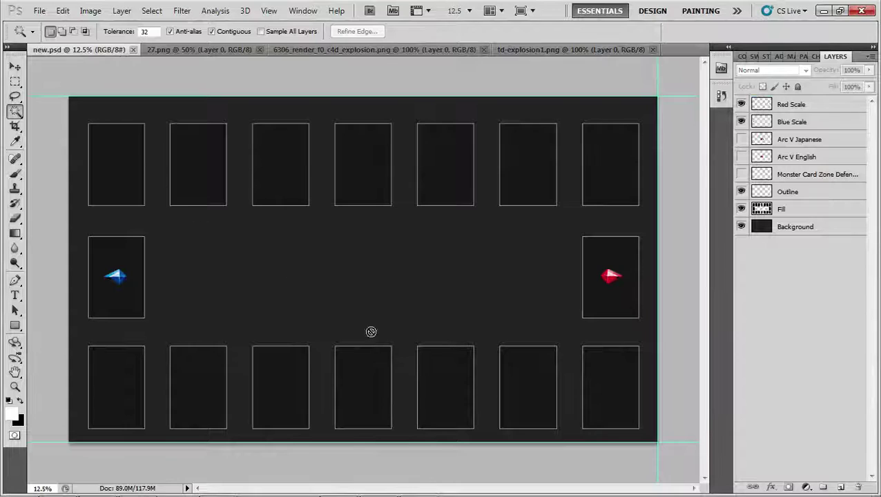
pyautogui.hotkey('ctrl', 'v')
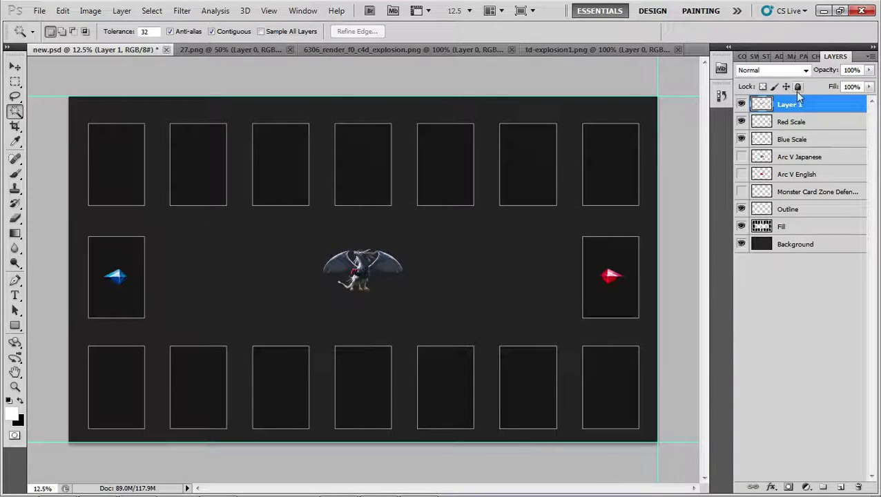
pyautogui.moveTo(793, 104); pyautogui.dragTo(804, 239)
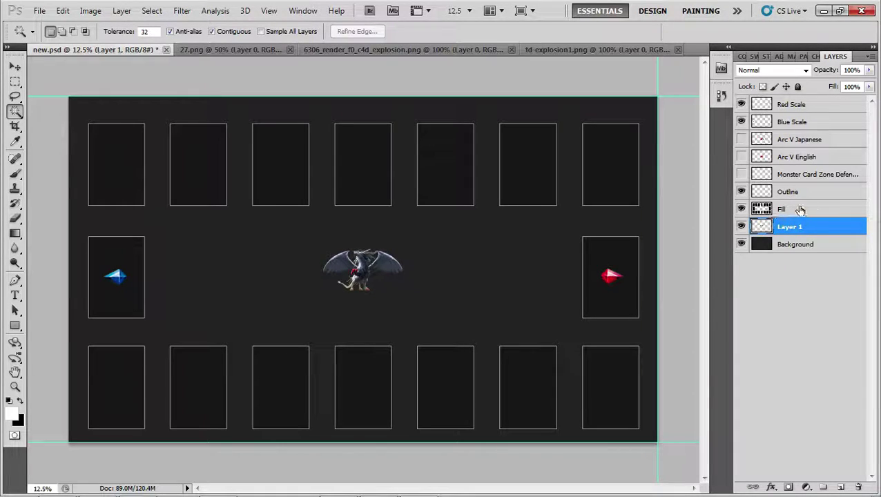
# - Free-transform the Layer 1 dragon to about 602% so its wings reach both gems
pyautogui.hotkey('ctrl', 't')
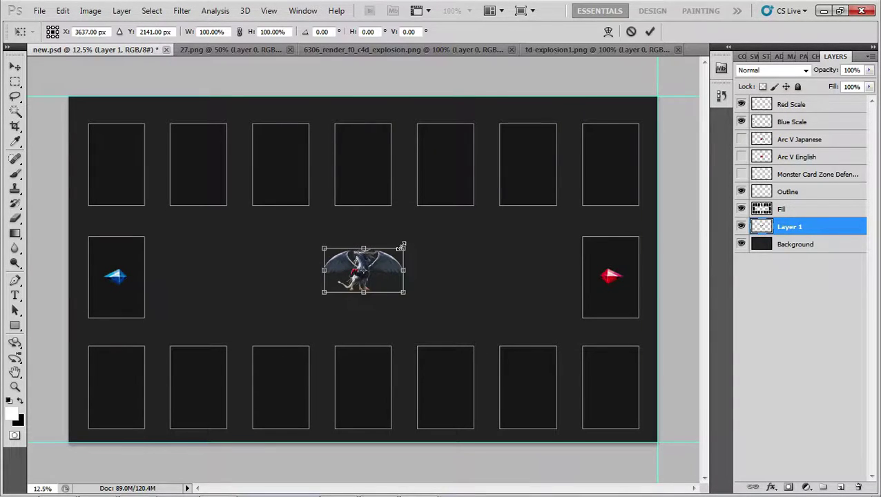
pyautogui.moveTo(401, 246); pyautogui.dragTo(664, 143)
pyautogui.moveTo(614, 203)
pyautogui.mouseDown()
pyautogui.moveTo(598, 199)
pyautogui.moveTo(594, 209)
pyautogui.moveTo(599, 202)
pyautogui.mouseUp()
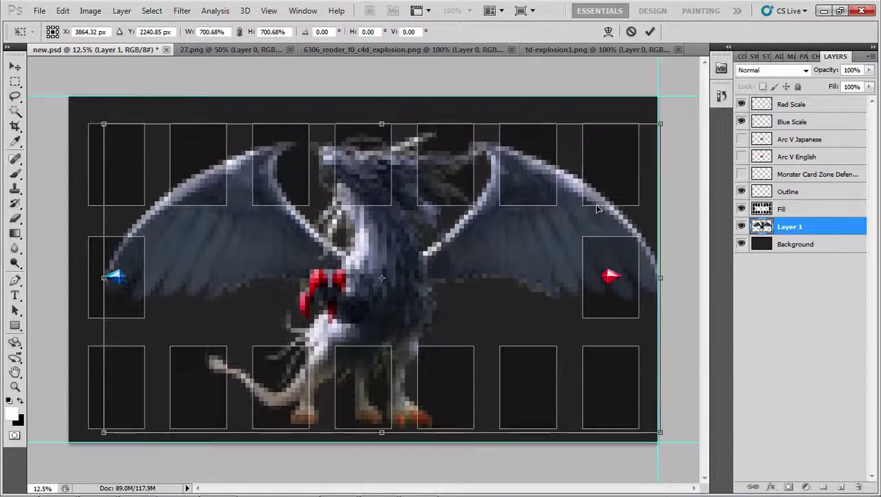
pyautogui.moveTo(667, 127); pyautogui.dragTo(498, 262)
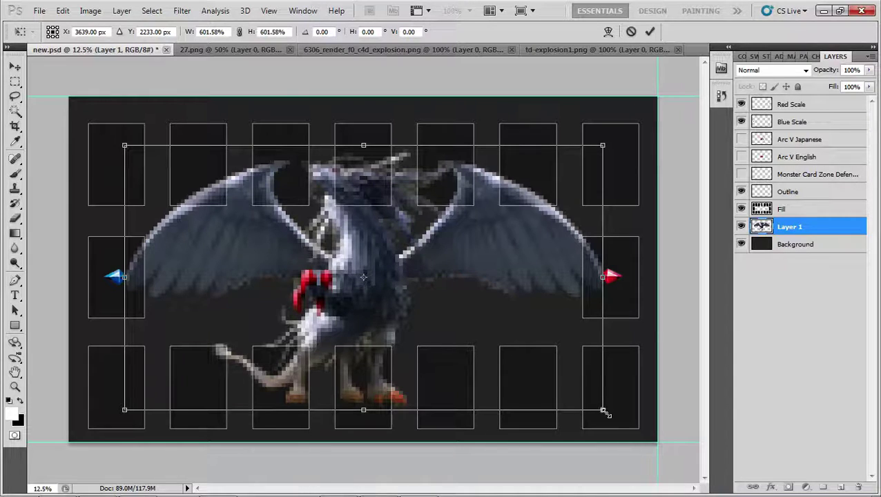
pyautogui.moveTo(605, 413); pyautogui.dragTo(604, 412)
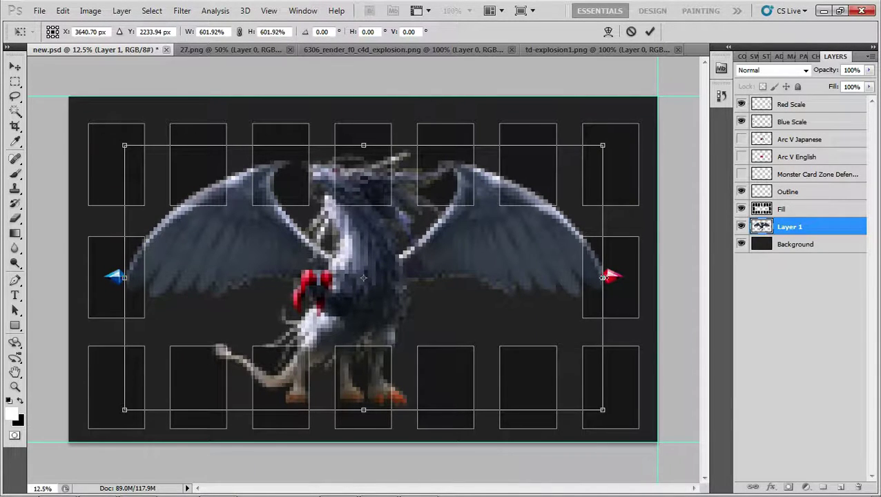
pyautogui.press('Return')
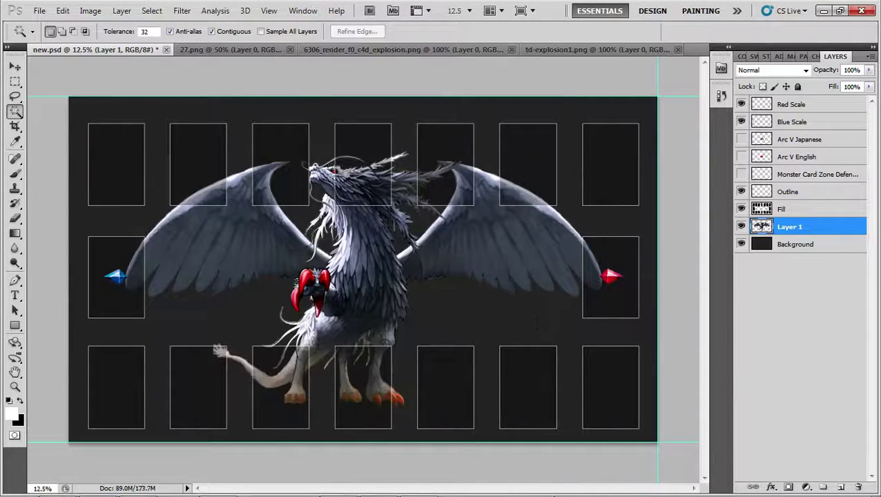
pyautogui.press('v')
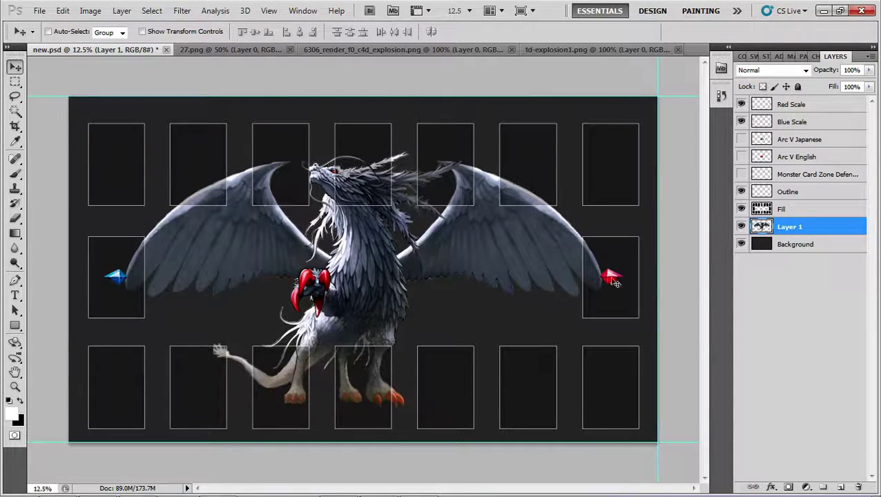
# - Bring the galaxy wallpaper from the video folder into new.psd just above Background, closing it unsaved
pyautogui.hotkey('ctrl', 'o')
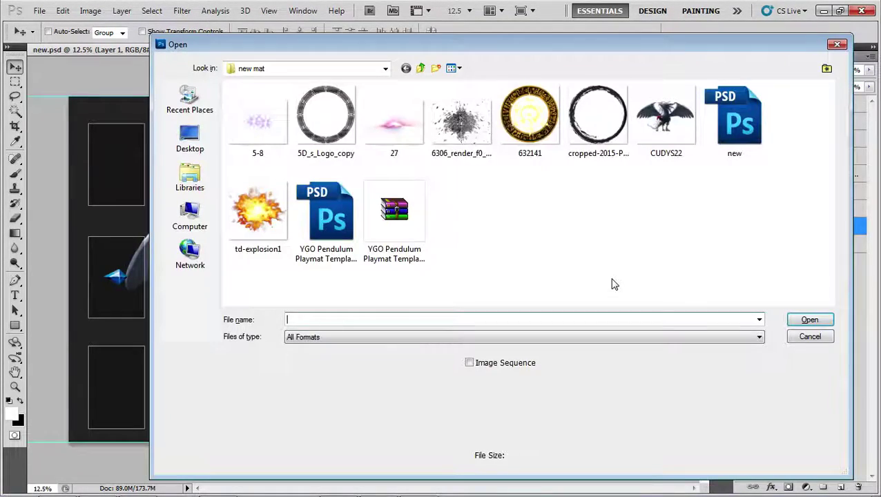
pyautogui.click(421, 68)
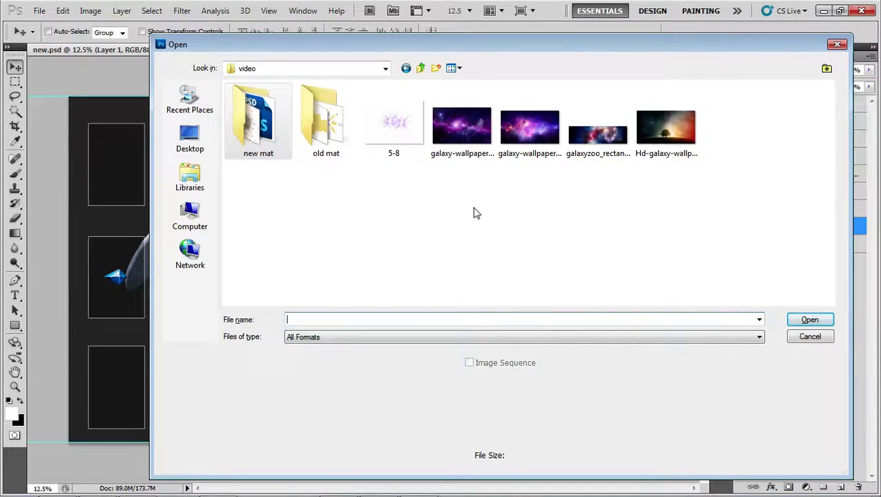
pyautogui.doubleClick(463, 147)
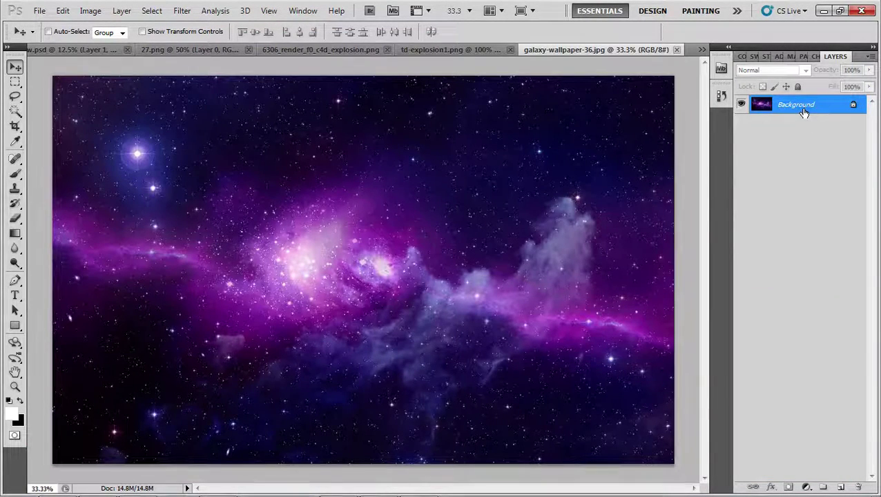
pyautogui.doubleClick(804, 112)
pyautogui.click(557, 152)
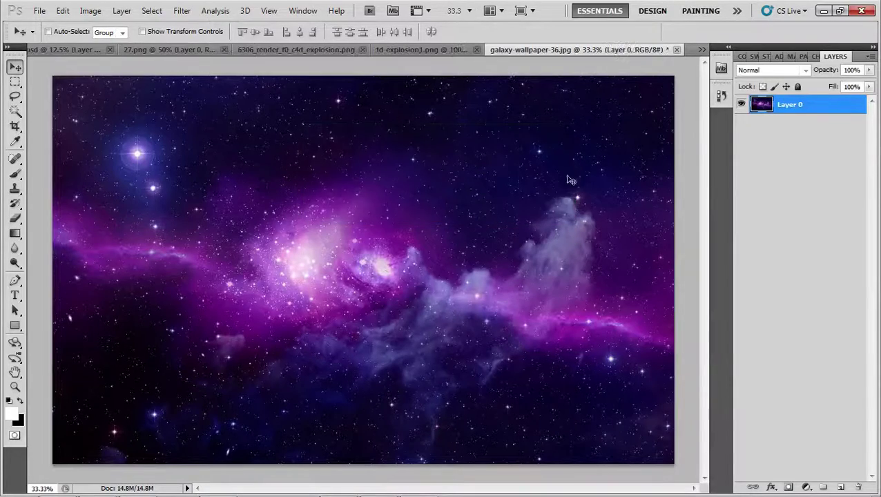
pyautogui.hotkey('ctrl', 'a')
pyautogui.press('Delete')
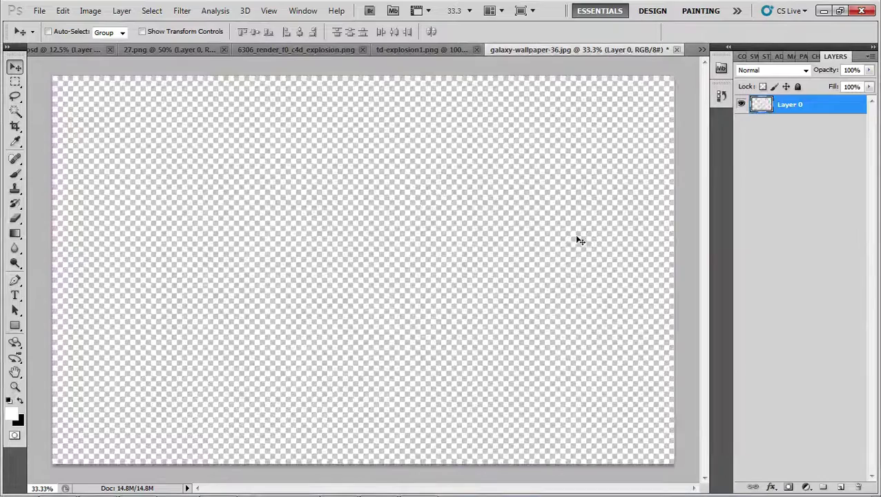
pyautogui.hotkey('ctrl', 'w')
pyautogui.click(447, 205)
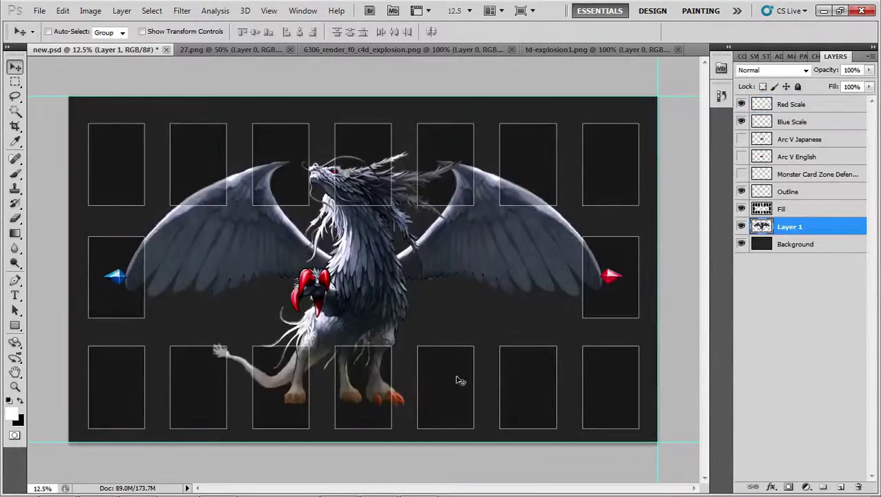
pyautogui.click(797, 247)
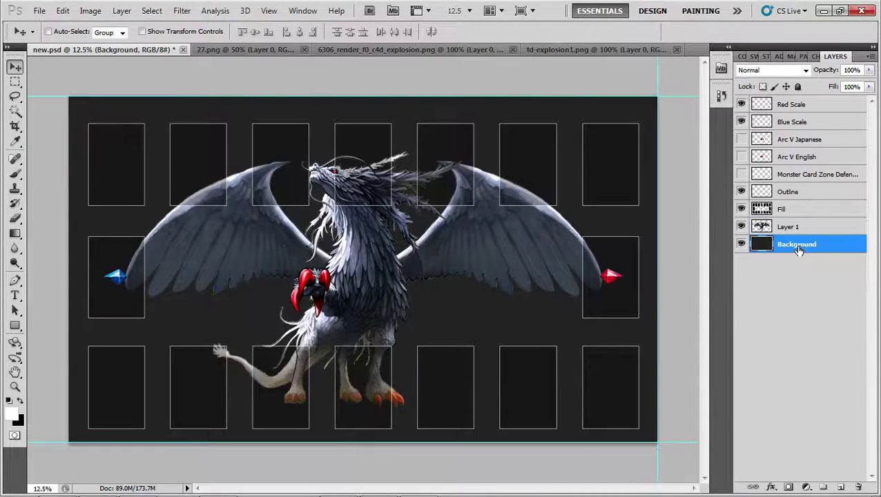
pyautogui.hotkey('ctrl', 'v')
# - Scale the galaxy up and nudge it down and right to cover the whole board
pyautogui.hotkey('ctrl', 't')
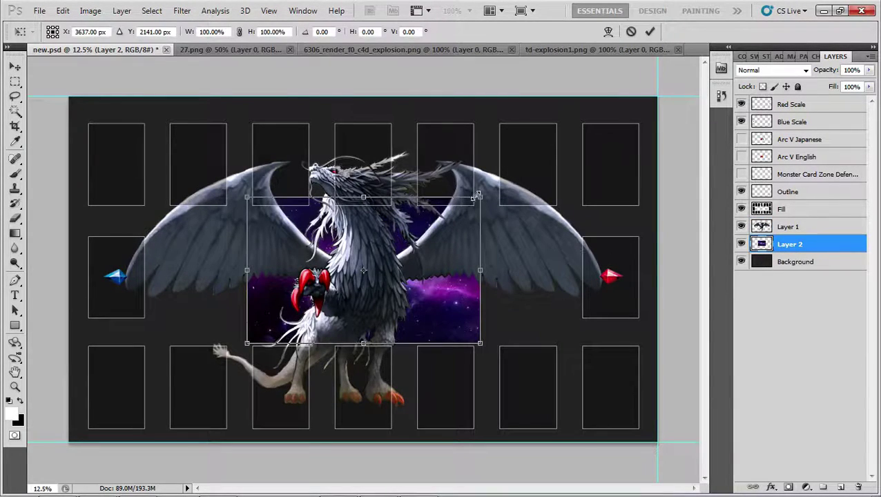
pyautogui.moveTo(476, 197); pyautogui.dragTo(679, 73)
pyautogui.moveTo(572, 218); pyautogui.dragTo(384, 315)
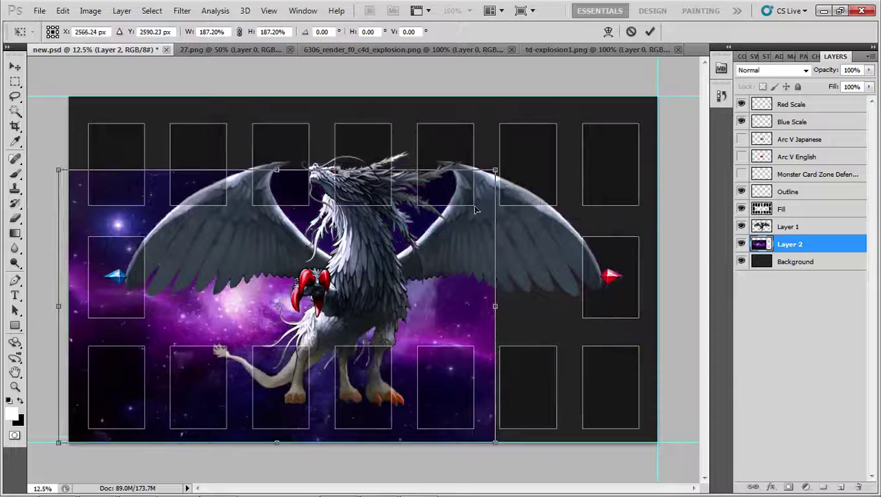
pyautogui.moveTo(495, 171); pyautogui.dragTo(701, 110)
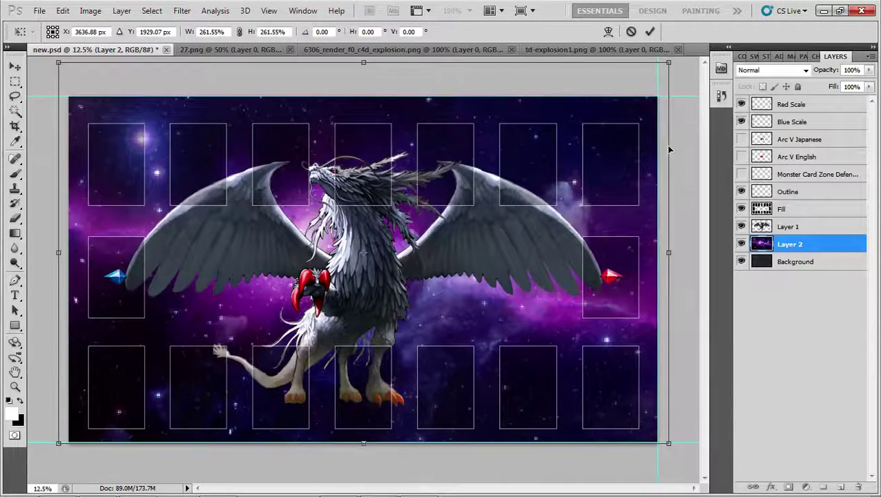
pyautogui.hotkey('shift', 'Down')
pyautogui.hotkey('shift', 'Down')
pyautogui.hotkey('shift', 'Down')
pyautogui.hotkey('shift', 'Down')
pyautogui.hotkey('shift', 'Down')
pyautogui.hotkey('shift', 'Down')
pyautogui.press('Down')
pyautogui.press('Down')
pyautogui.press('Down')
pyautogui.press('Down')
pyautogui.press('Down')
pyautogui.press('Down')
pyautogui.hotkey('shift', 'Right')
pyautogui.hotkey('shift', 'Right')
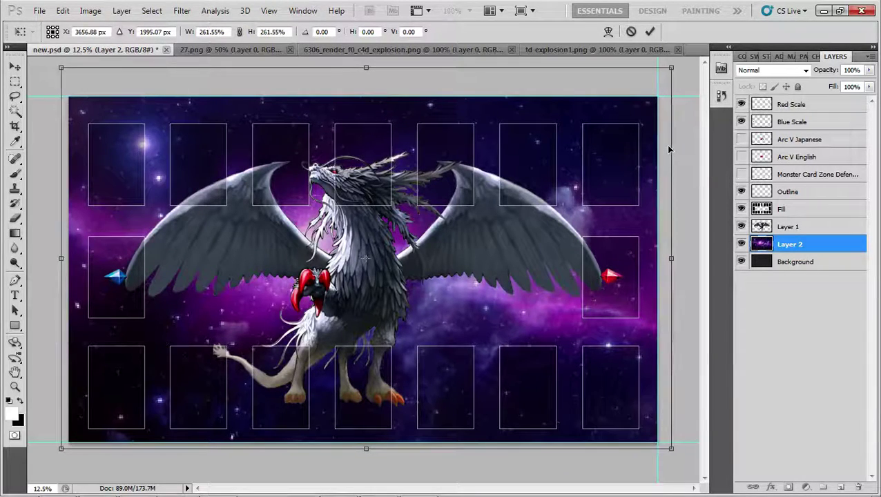
pyautogui.hotkey('shift', 'Right')
pyautogui.hotkey('shift', 'Right')
pyautogui.hotkey('shift', 'Down')
pyautogui.hotkey('shift', 'Down')
pyautogui.hotkey('shift', 'Down')
pyautogui.hotkey('shift', 'Down')
pyautogui.hotkey('shift', 'Down')
pyautogui.hotkey('shift', 'Down')
pyautogui.hotkey('shift', 'Right')
pyautogui.hotkey('shift', 'Right')
pyautogui.hotkey('shift', 'Down')
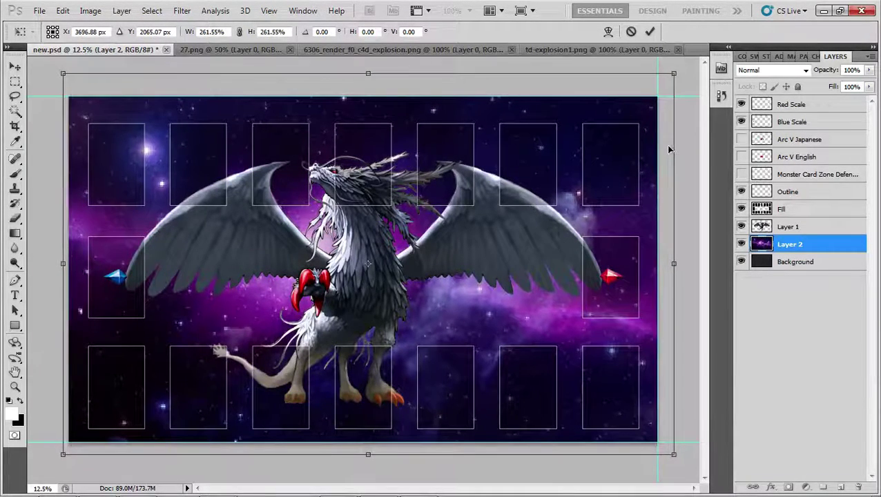
pyautogui.hotkey('shift', 'Down')
# - Fine-tune the galaxy to 266.54% and tilt it -3.18°, then commit
pyautogui.moveTo(674, 454); pyautogui.dragTo(686, 470)
pyautogui.moveTo(535, 370); pyautogui.dragTo(522, 365)
pyautogui.moveTo(682, 458); pyautogui.dragTo(695, 432)
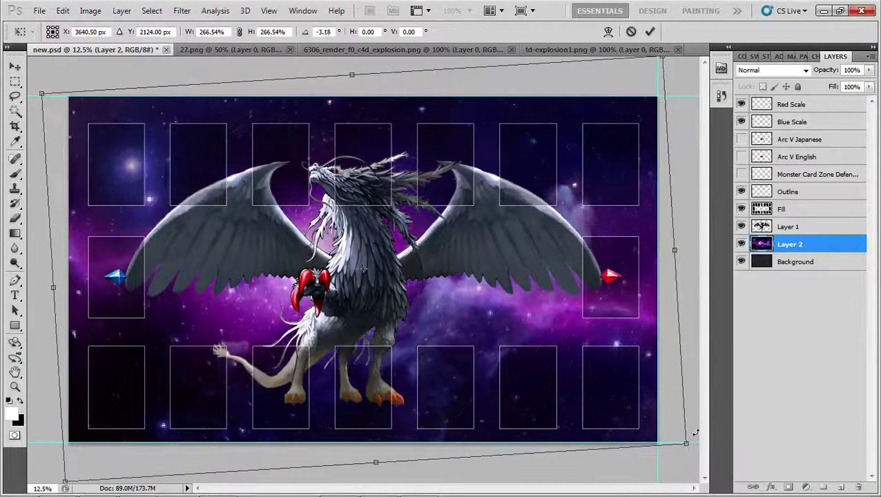
pyautogui.press('Return')
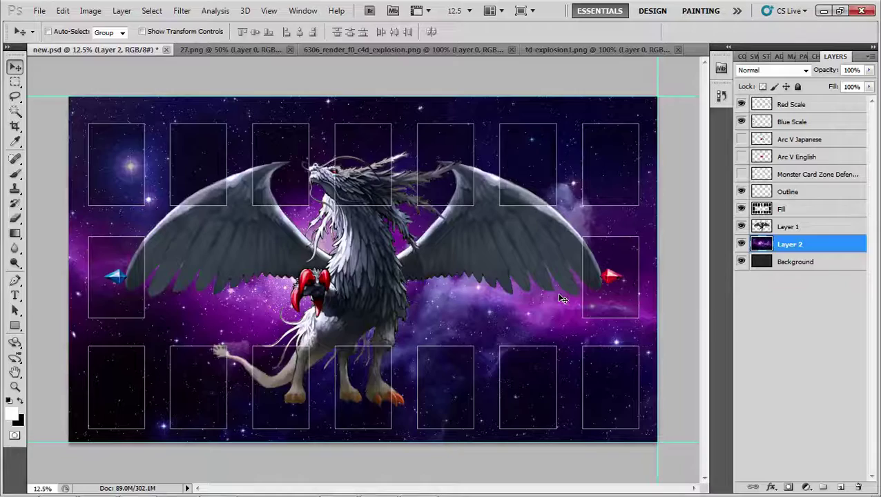
# - Paste the 6306_render_f0_c4d_explosion shards into new.psd and enlarge them around the dragon
pyautogui.click(434, 50)
pyautogui.hotkey('ctrl', 'a')
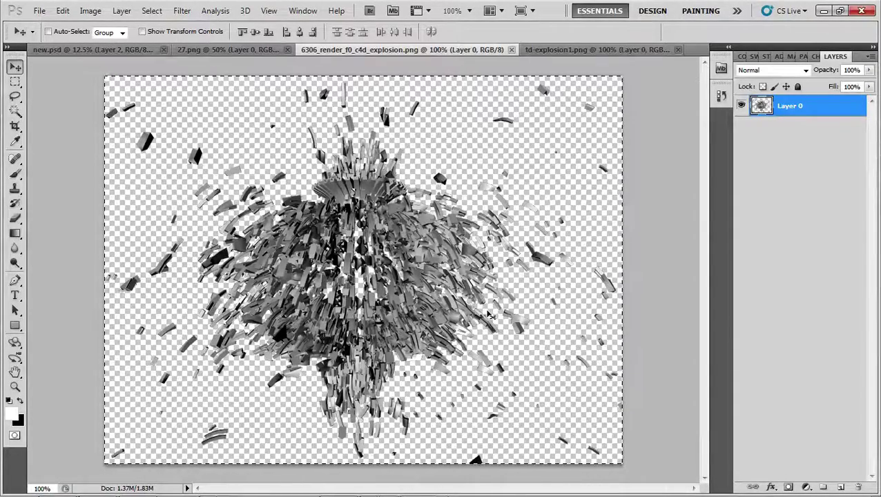
pyautogui.press('Delete')
pyautogui.hotkey('ctrl', 'w')
pyautogui.click(442, 207)
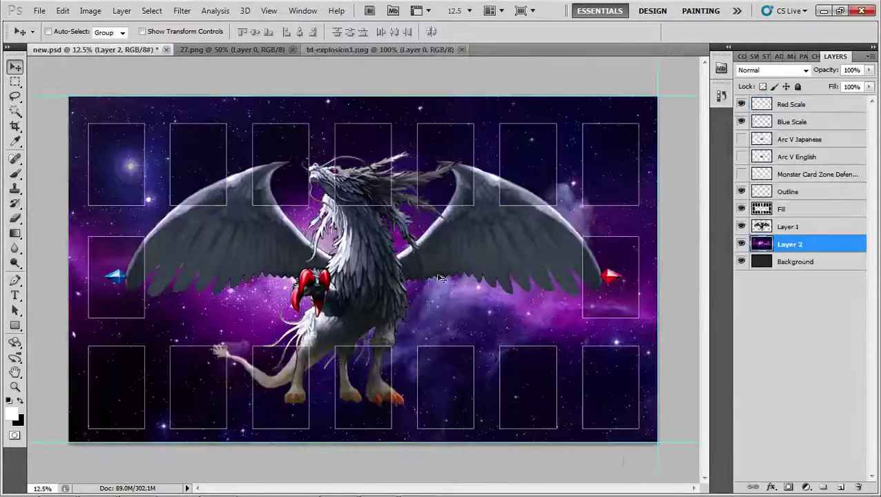
pyautogui.hotkey('ctrl', 'v')
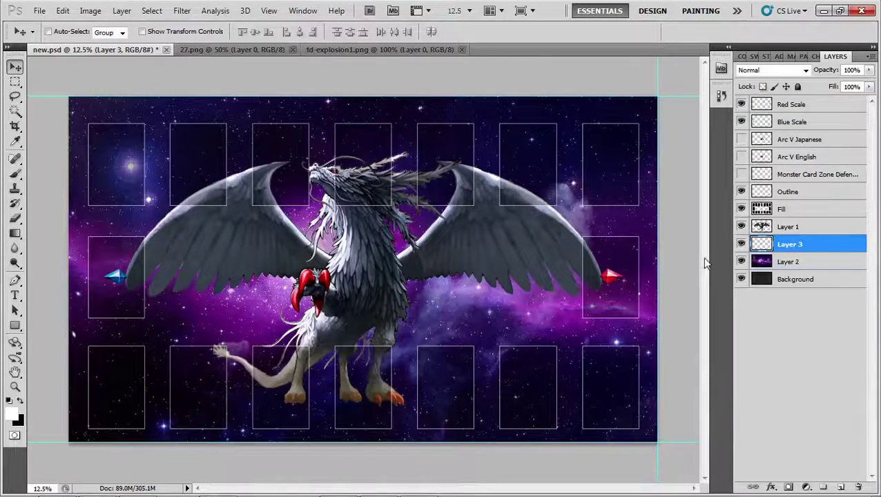
pyautogui.hotkey('ctrl', 't')
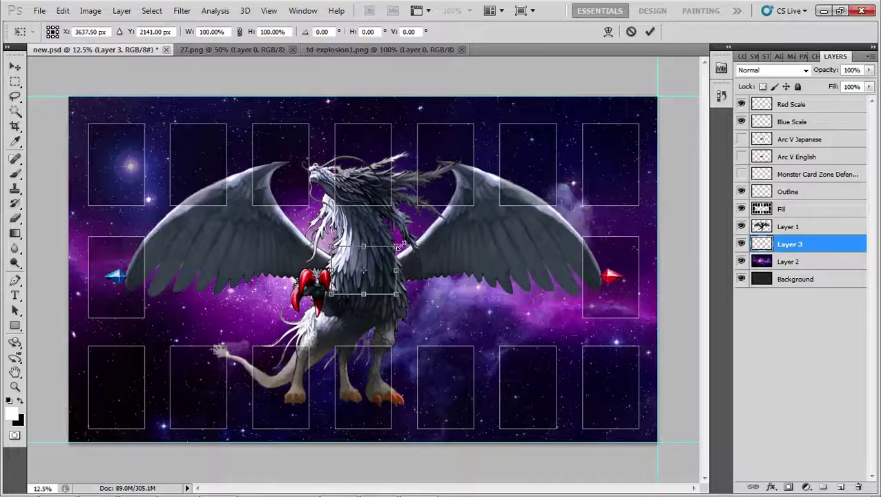
pyautogui.moveTo(400, 245); pyautogui.dragTo(663, 42)
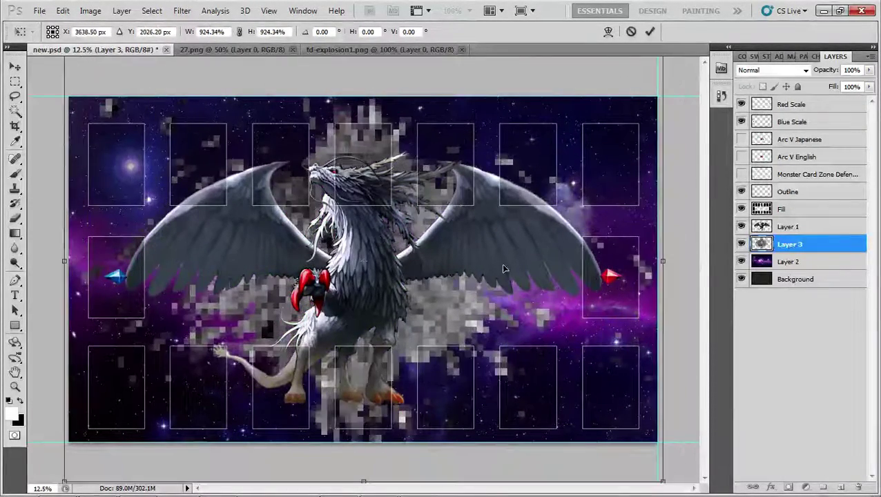
pyautogui.press('Return')
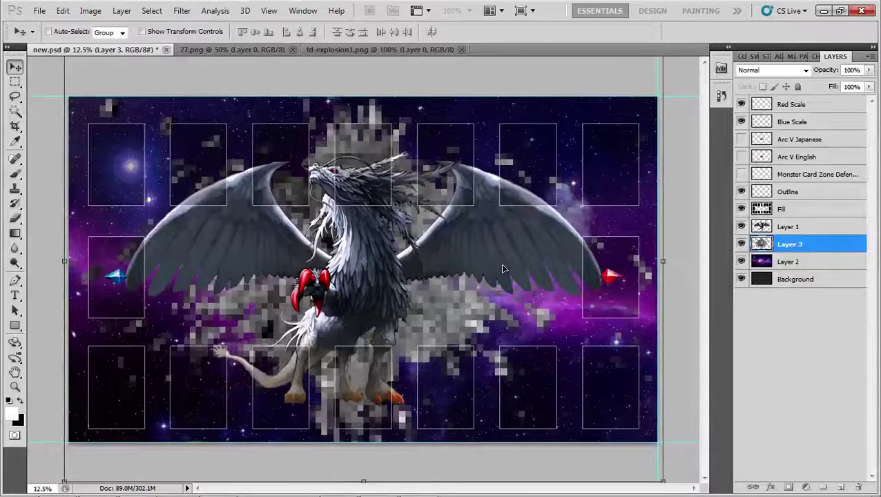
# - Set the shard layer to Vivid Light, scale it to 136.66% and shift it lower
pyautogui.click(805, 70)
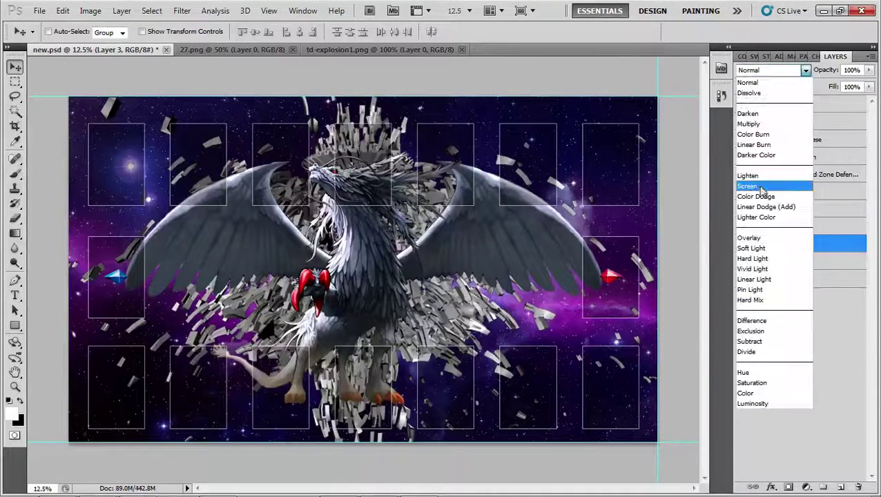
pyautogui.click(763, 248)
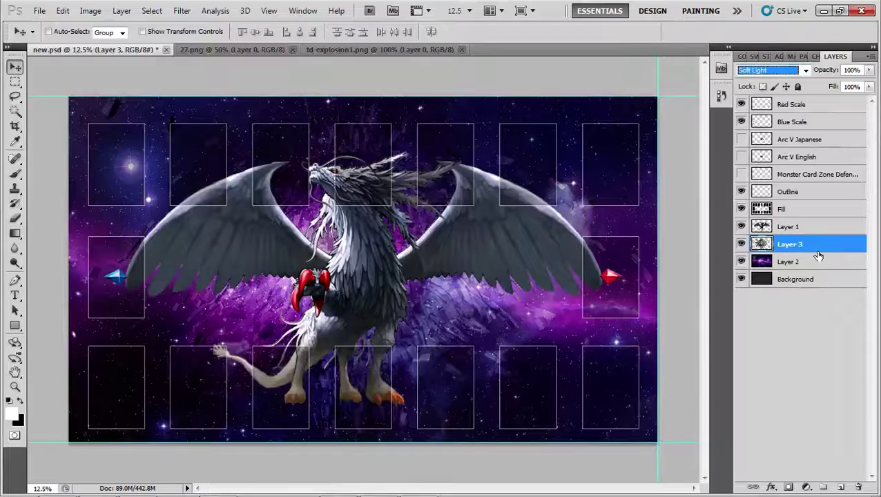
pyautogui.press('Down')
pyautogui.press('Down')
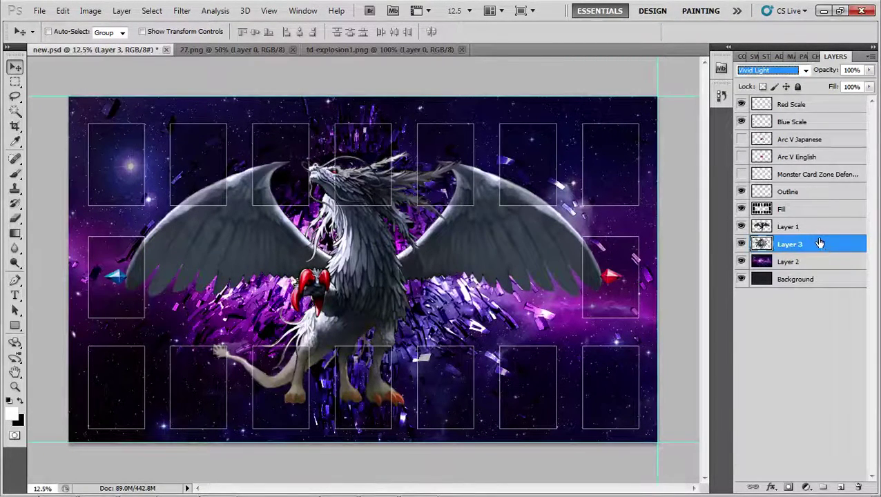
pyautogui.hotkey('ctrl', 't')
pyautogui.moveTo(633, 85); pyautogui.dragTo(759, 3)
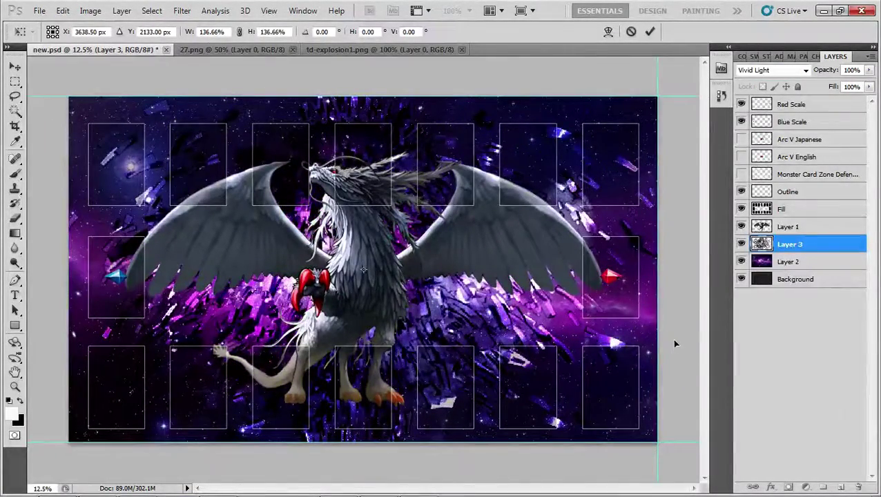
pyautogui.moveTo(674, 344); pyautogui.dragTo(618, 338)
pyautogui.press('Return')
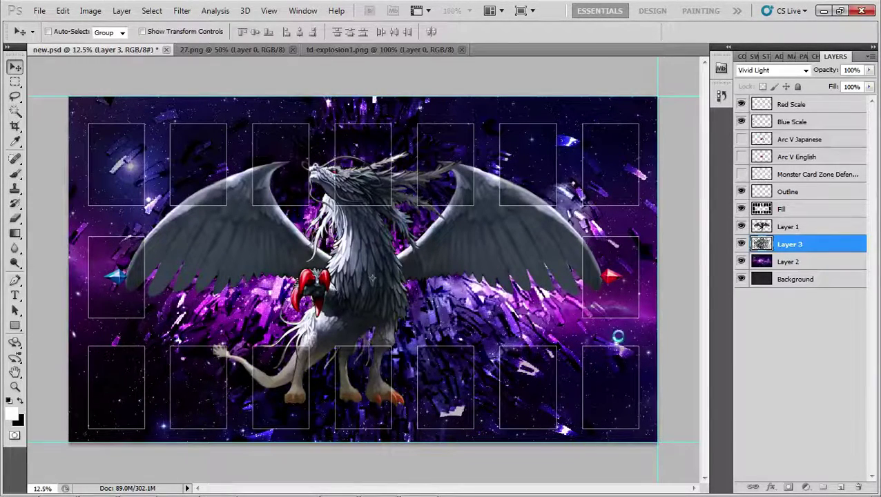
pyautogui.click(788, 232)
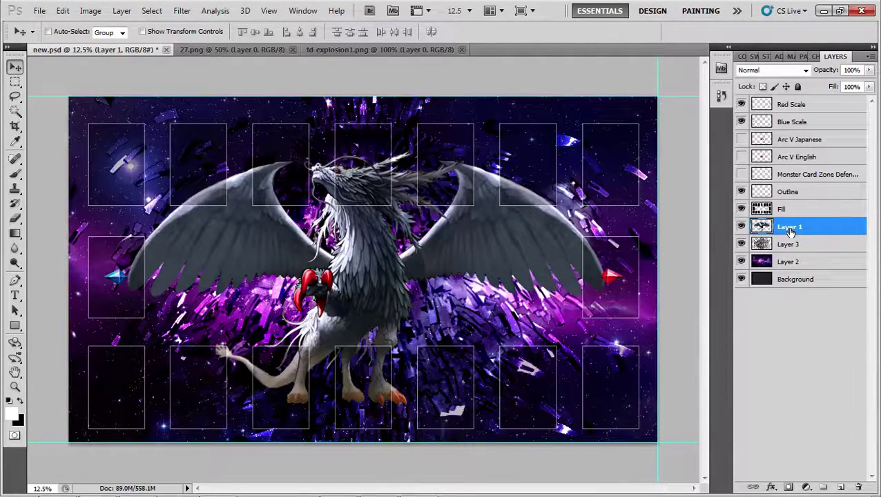
pyautogui.click(791, 246)
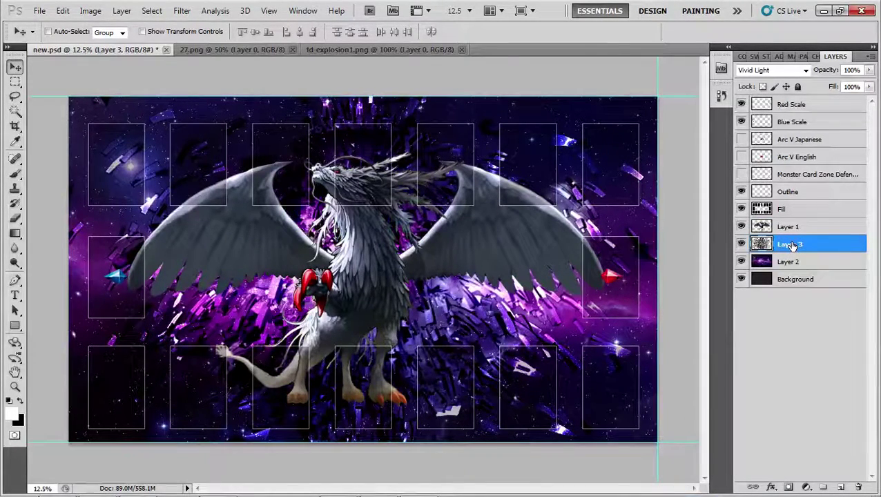
# - Paste the td-explosion1 fire above Layer 2, scaling it to about 1021% and tilting -15.54°
pyautogui.click(358, 48)
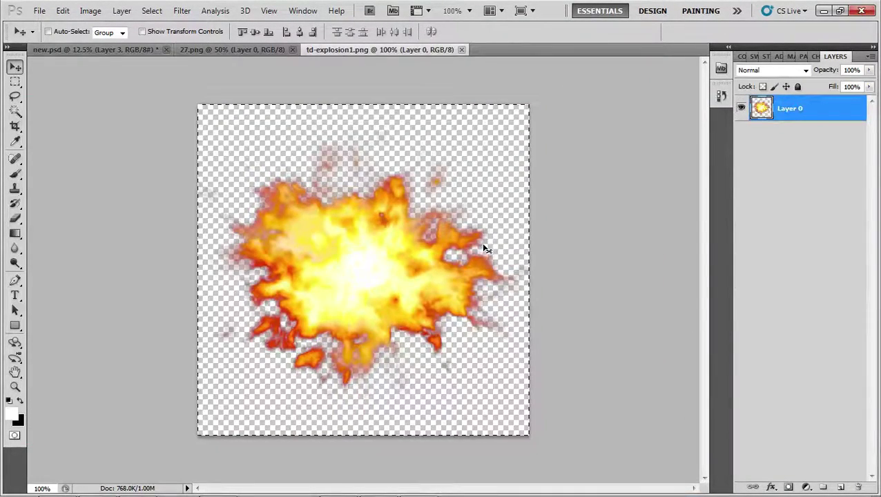
pyautogui.hotkey('ctrl', 'x')
pyautogui.hotkey('ctrl', 'w')
pyautogui.click(445, 201)
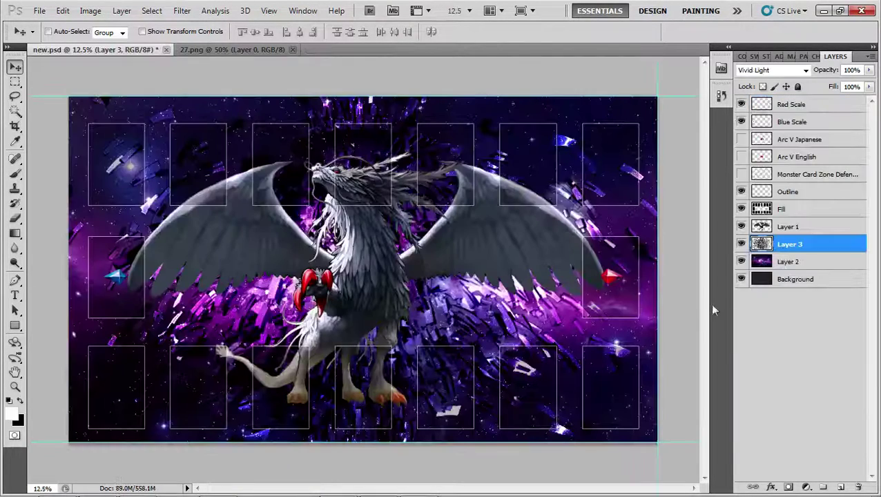
pyautogui.click(801, 261)
pyautogui.hotkey('ctrl', 'v')
pyautogui.hotkey('ctrl', 't')
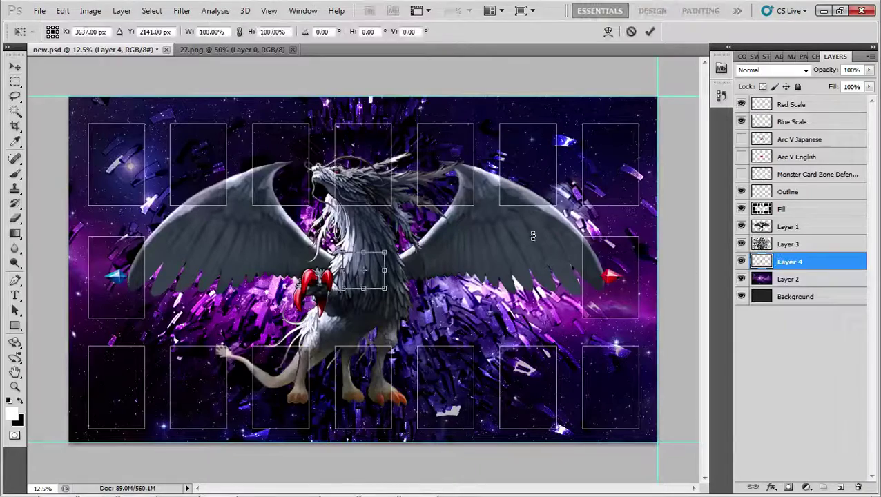
pyautogui.moveTo(387, 254); pyautogui.dragTo(659, 83)
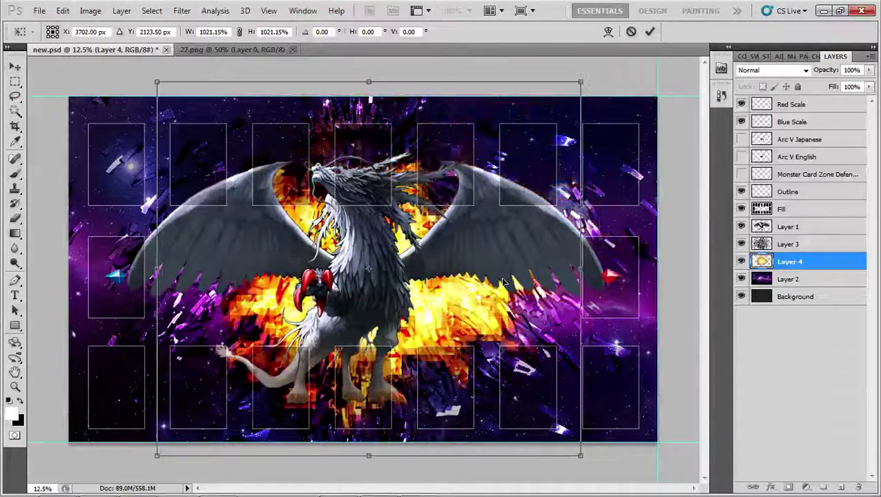
pyautogui.moveTo(573, 311); pyautogui.dragTo(504, 274)
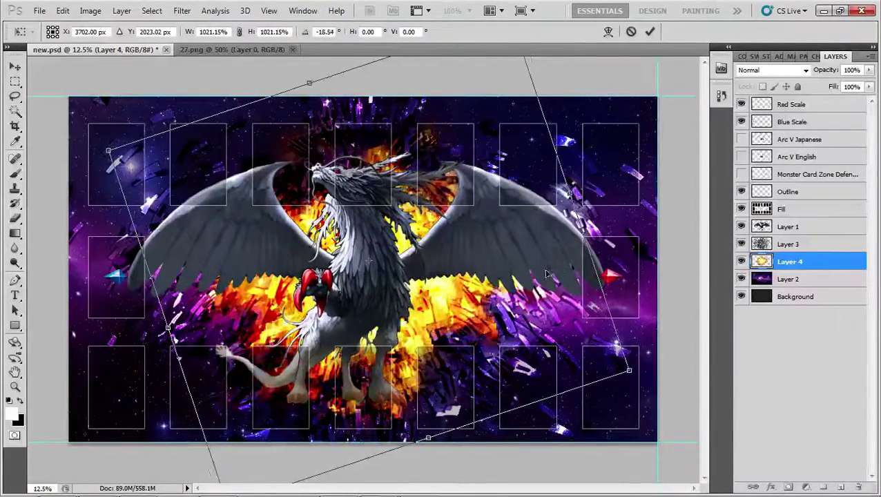
# - Commit the fire explosion transform and nudge the Layer 1 dragon slightly right
pyautogui.press('Return')
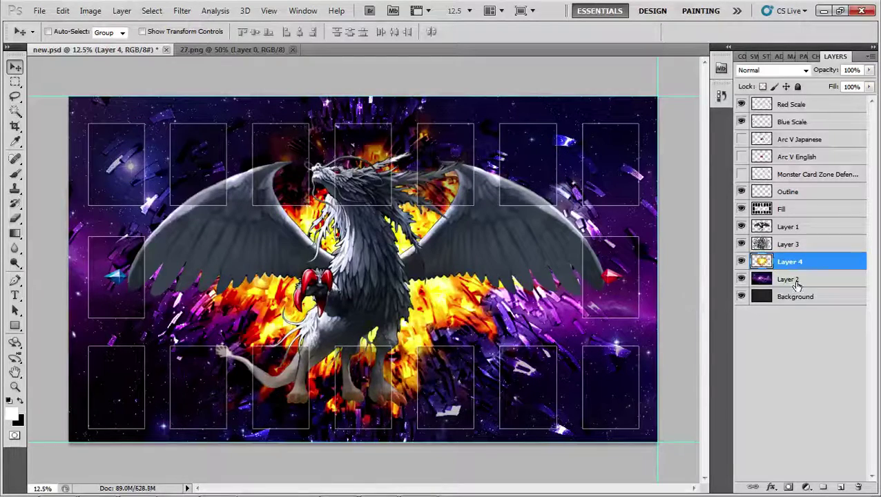
pyautogui.click(787, 228)
pyautogui.hotkey('shift', 'Right')
pyautogui.hotkey('shift', 'Right')
pyautogui.hotkey('shift', 'Right')
pyautogui.hotkey('shift', 'Right')
pyautogui.hotkey('shift', 'Right')
pyautogui.hotkey('shift', 'Right')
pyautogui.hotkey('shift', 'Right')
pyautogui.hotkey('shift', 'Right')
pyautogui.hotkey('shift', 'Right')
pyautogui.hotkey('shift', 'Right')
pyautogui.hotkey('shift', 'Right')
pyautogui.hotkey('shift', 'Right')
pyautogui.hotkey('shift', 'Right')
pyautogui.hotkey('shift', 'Right')
pyautogui.hotkey('shift', 'Right')
pyautogui.hotkey('shift', 'Right')
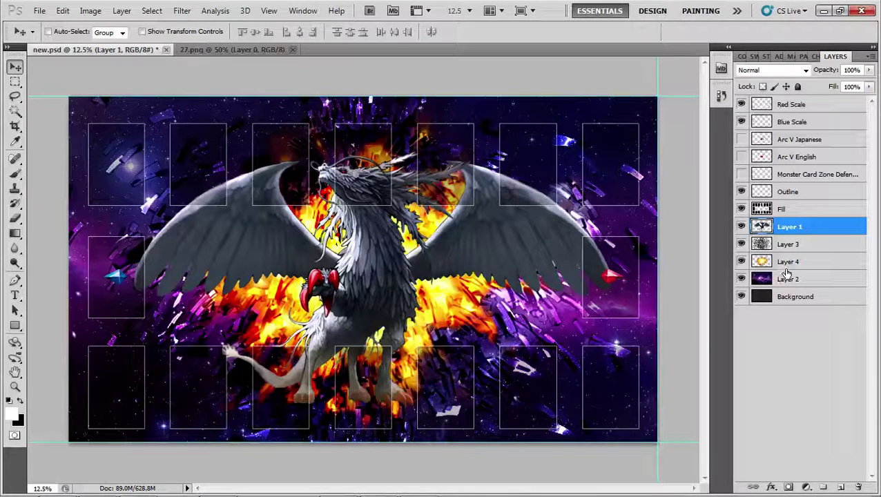
# - Set Layer 4's fire explosion blend mode to Color Burn for a deep red glow
pyautogui.click(784, 268)
pyautogui.click(805, 69)
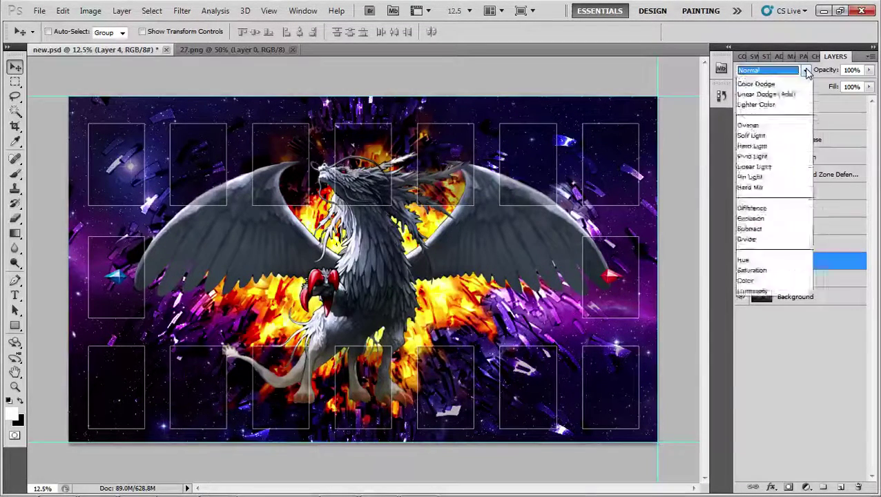
pyautogui.click(776, 135)
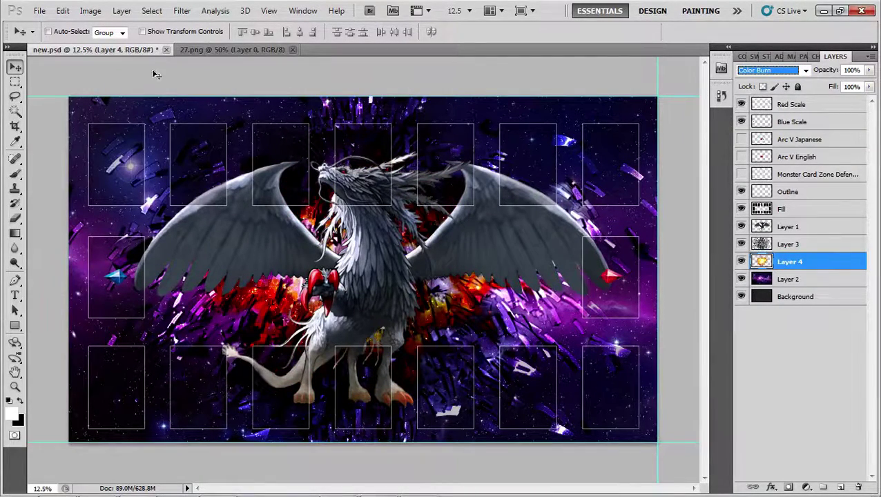
# - Cut the pink light flare from its image, close it without saving, and paste it into the playmat
pyautogui.click(207, 49)
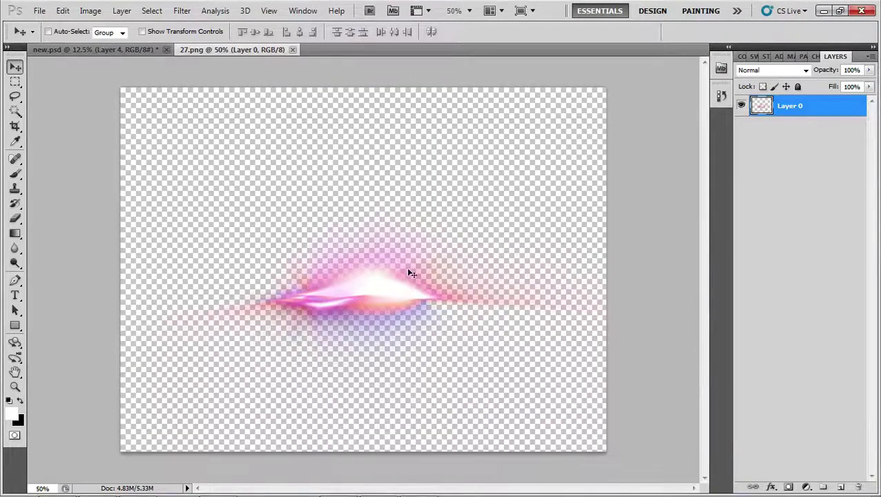
pyautogui.hotkey('ctrl', 'a')
pyautogui.hotkey('ctrl', 'x')
pyautogui.hotkey('ctrl', 'w')
pyautogui.click(434, 200)
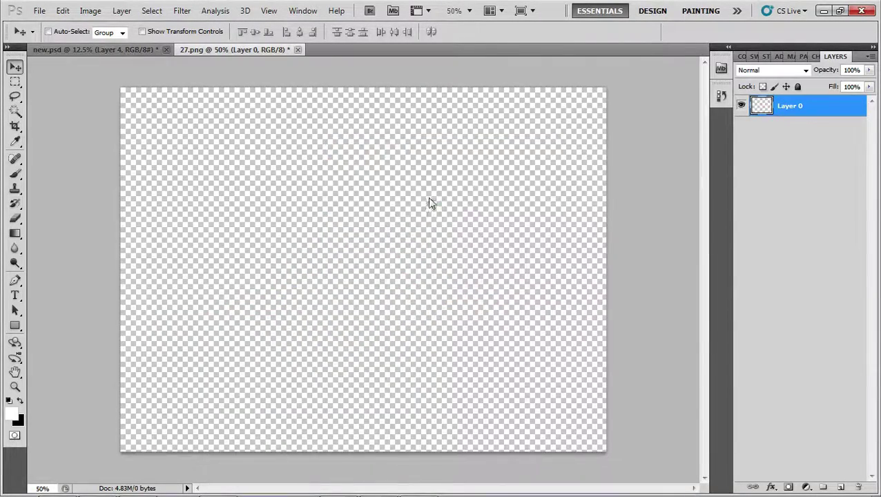
pyautogui.hotkey('ctrl', 'v')
# - Scale the light flare to about 946% and centre it behind the dragon
pyautogui.hotkey('ctrl', 't')
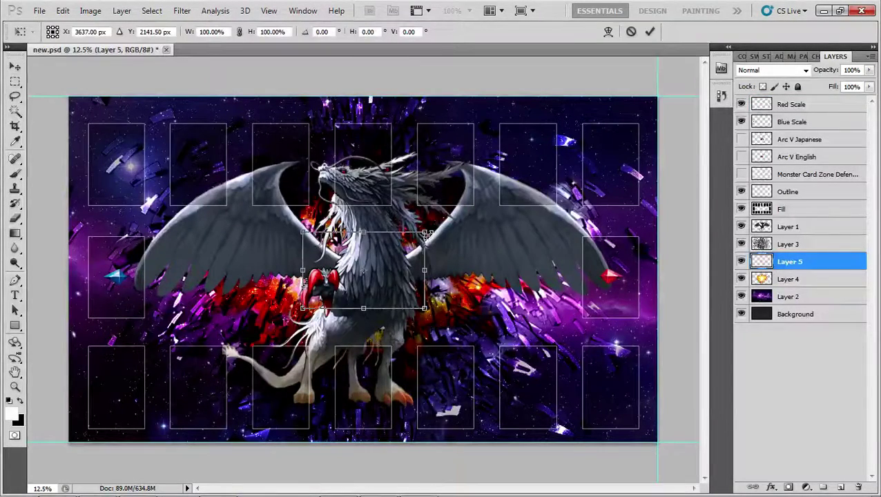
pyautogui.moveTo(627, 105); pyautogui.dragTo(678, 74)
pyautogui.moveTo(462, 207); pyautogui.dragTo(334, 281)
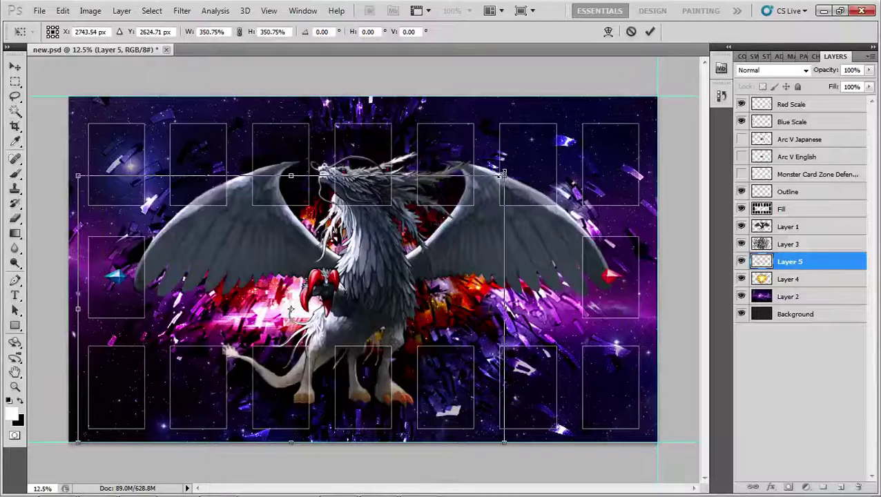
pyautogui.moveTo(593, 442); pyautogui.dragTo(684, 483)
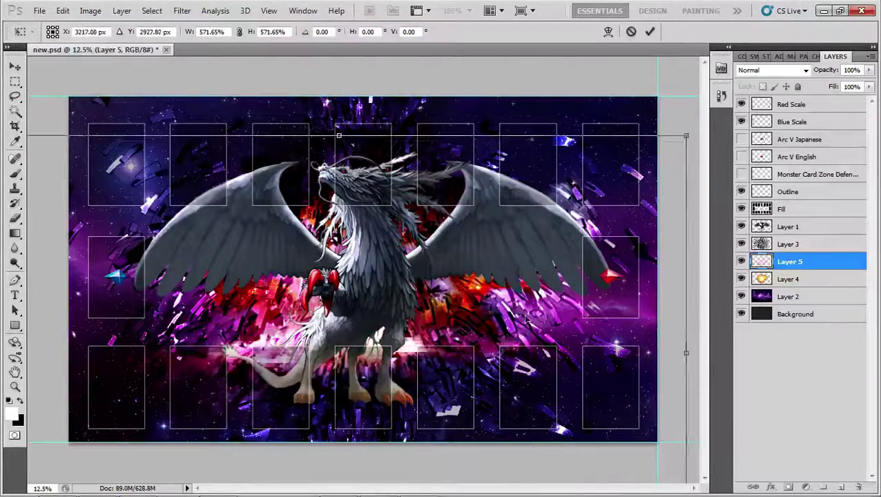
pyautogui.moveTo(505, 222); pyautogui.dragTo(534, 250)
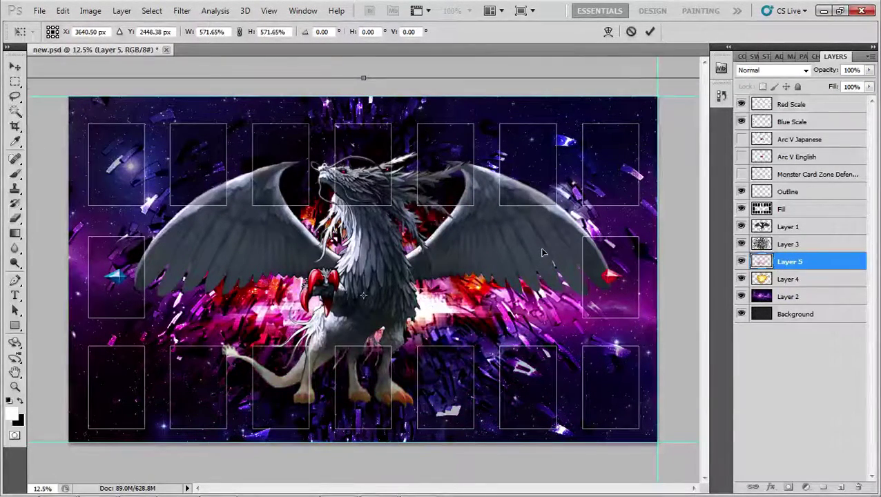
pyautogui.moveTo(607, 142); pyautogui.dragTo(320, 269)
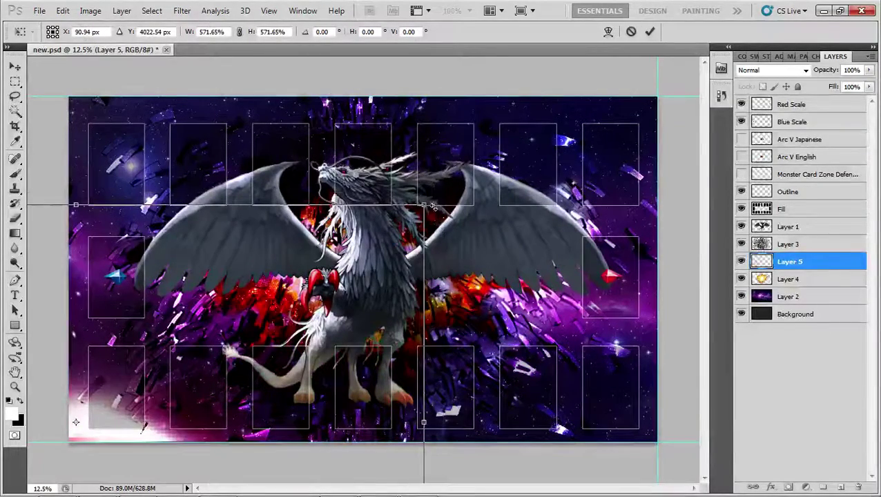
pyautogui.moveTo(426, 205); pyautogui.dragTo(588, 248)
pyautogui.press('Return')
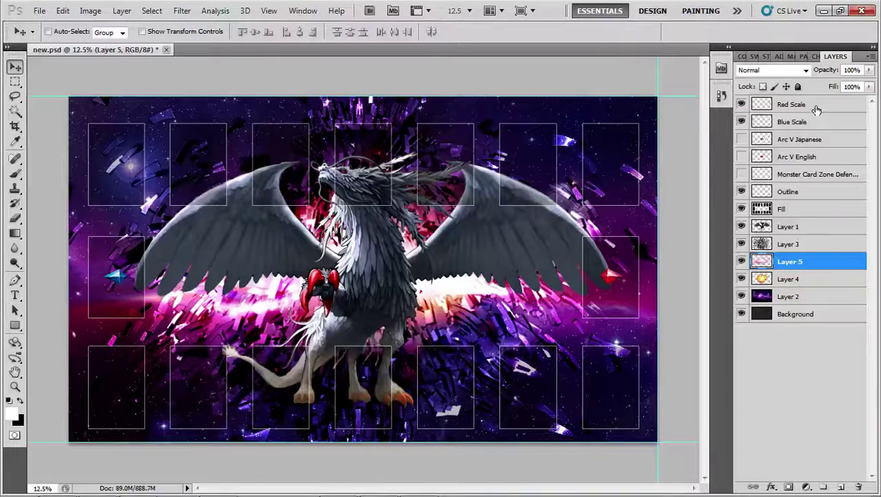
# - Try Multiply and Vivid Light, then set the flare's blend mode to Linear Dodge (Add)
pyautogui.click(759, 71)
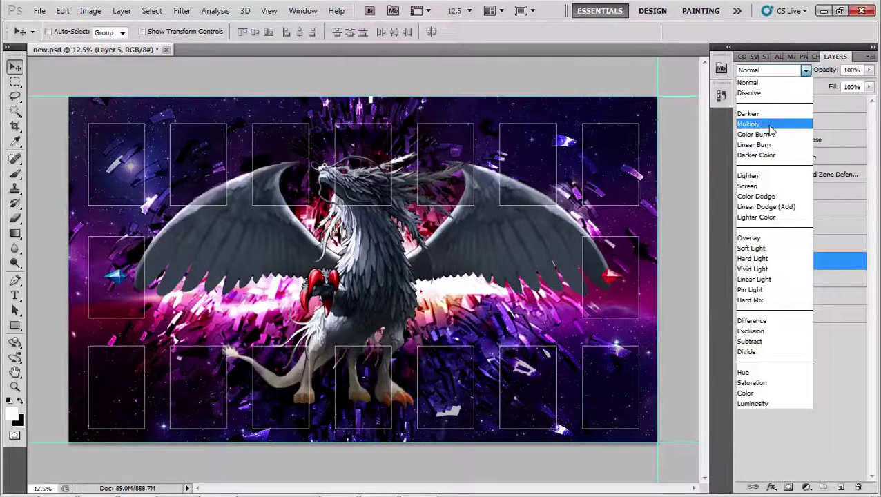
pyautogui.click(759, 124)
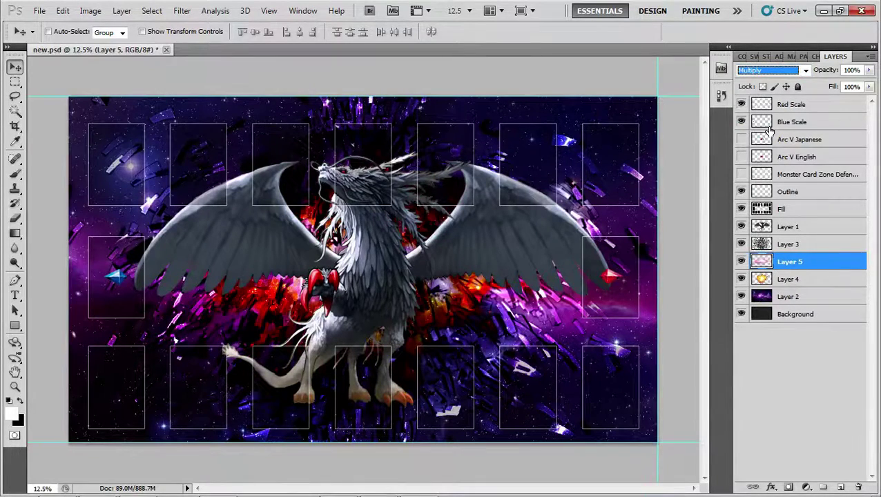
pyautogui.click(805, 70)
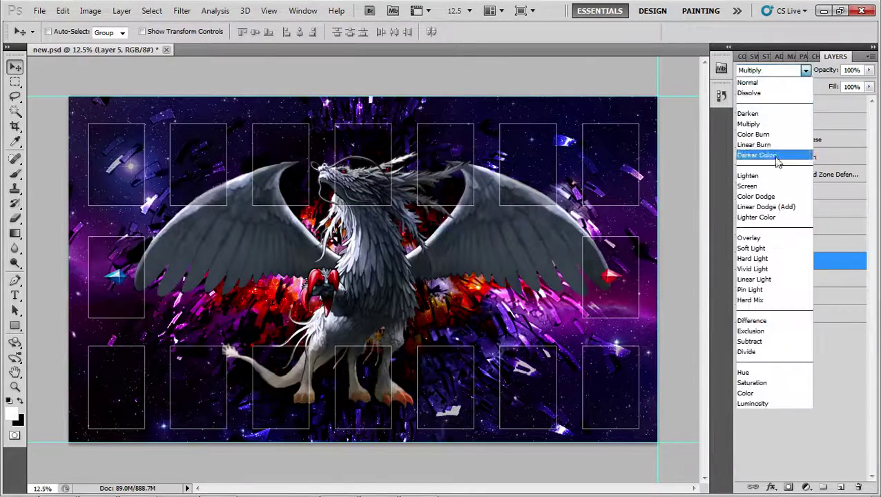
pyautogui.click(771, 269)
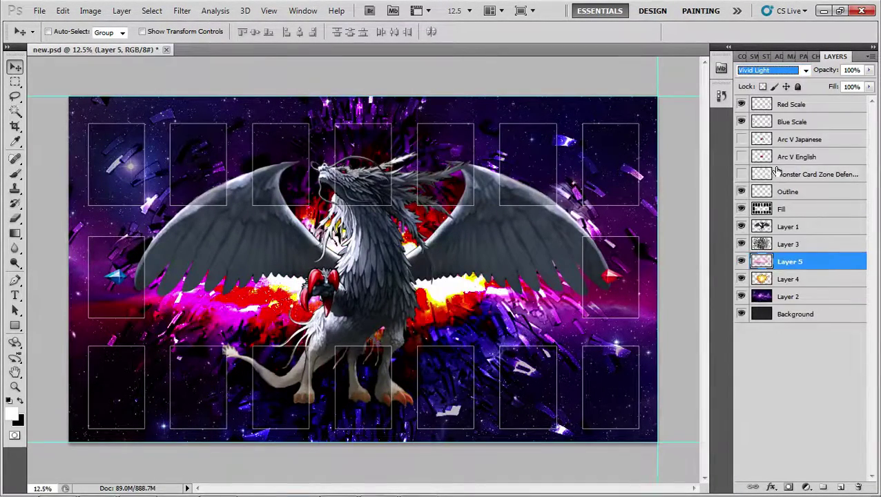
pyautogui.press('Up')
pyautogui.press('Up')
pyautogui.press('Up')
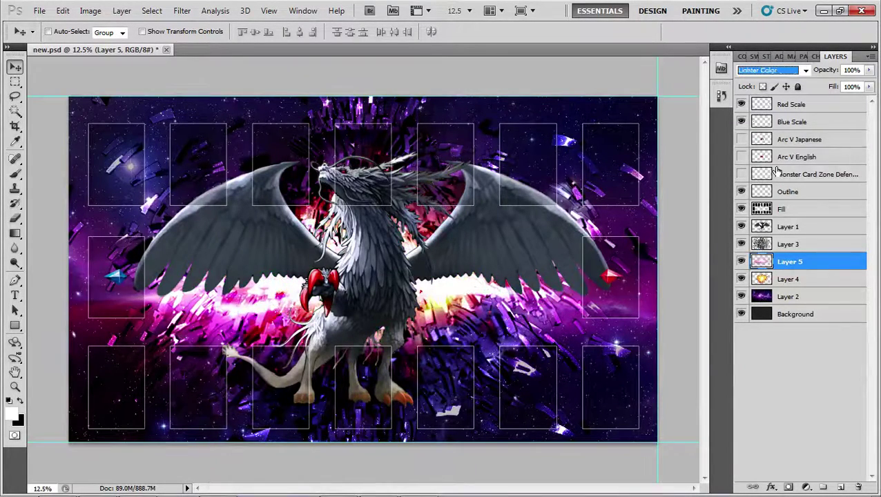
pyautogui.press('Up')
pyautogui.press('Up')
# - Set Layer 5's opacity to 50%
pyautogui.click(852, 69)
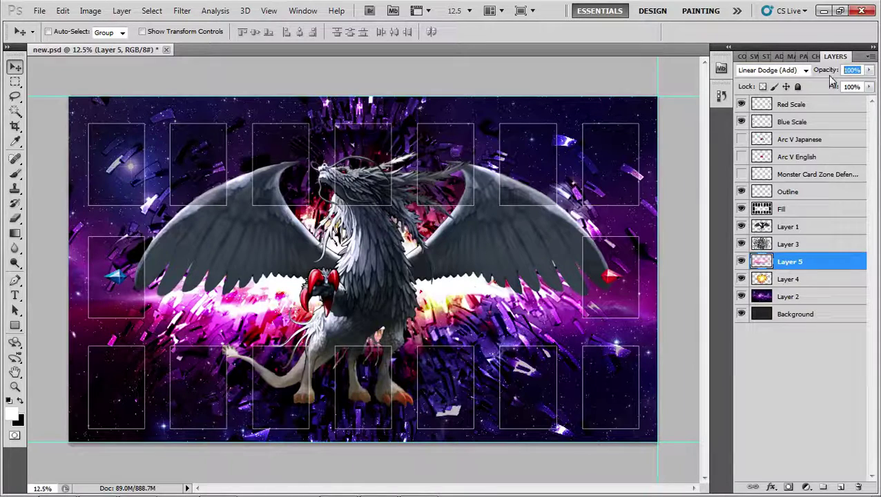
pyautogui.write('50')
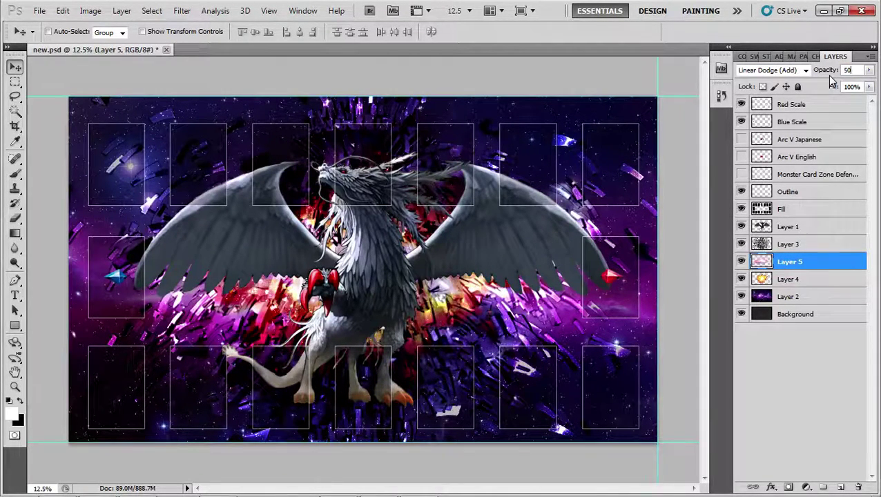
pyautogui.press('Return')
# - Scale the Layer 1 dragon up about 134%, then a further 122.65%, shifting it upward
pyautogui.click(791, 228)
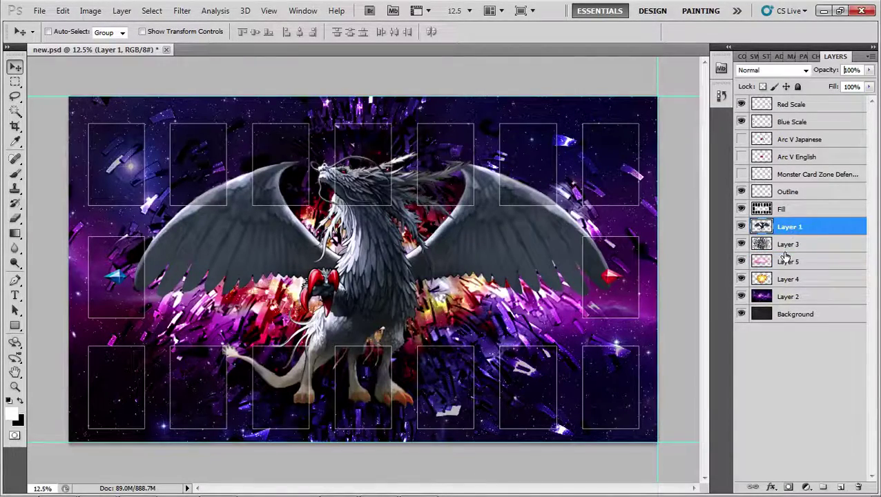
pyautogui.hotkey('ctrl', 't')
pyautogui.moveTo(611, 145); pyautogui.dragTo(697, 76)
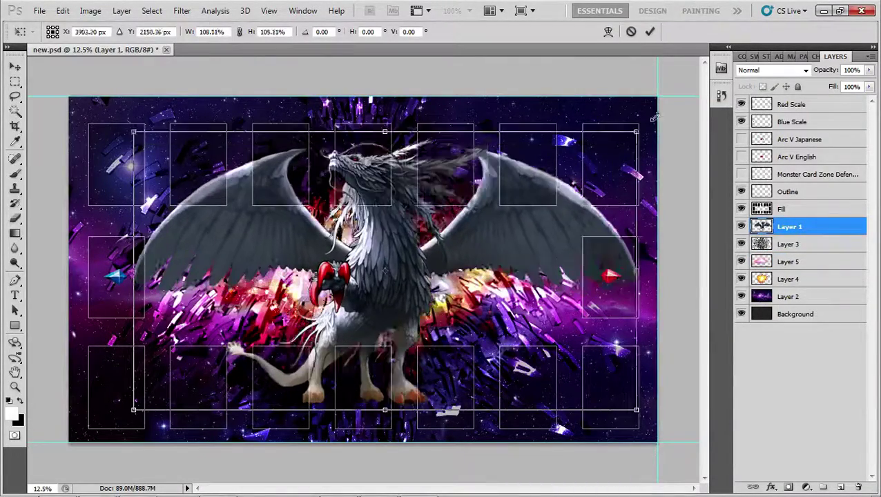
pyautogui.moveTo(621, 207); pyautogui.dragTo(533, 293)
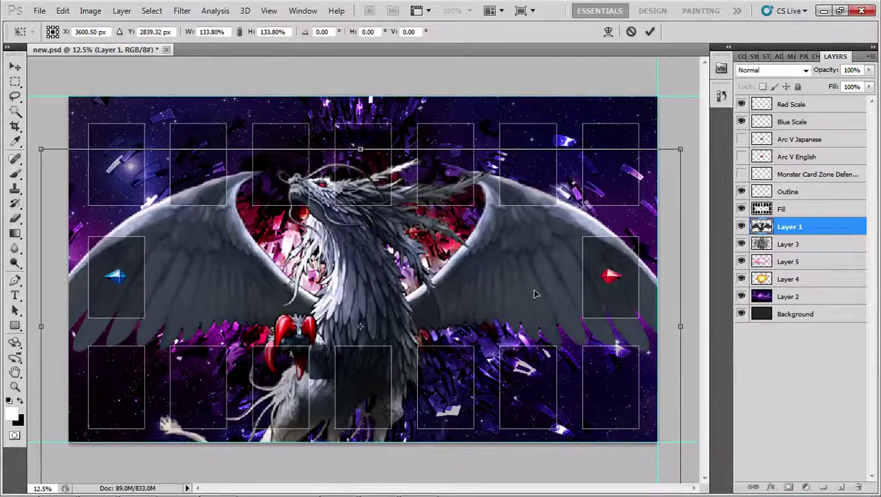
pyautogui.press('Return')
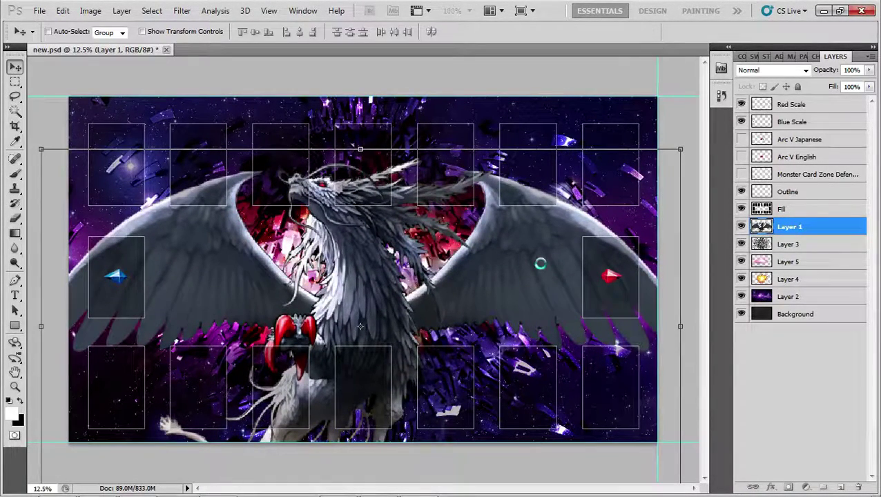
pyautogui.hotkey('ctrl', 't')
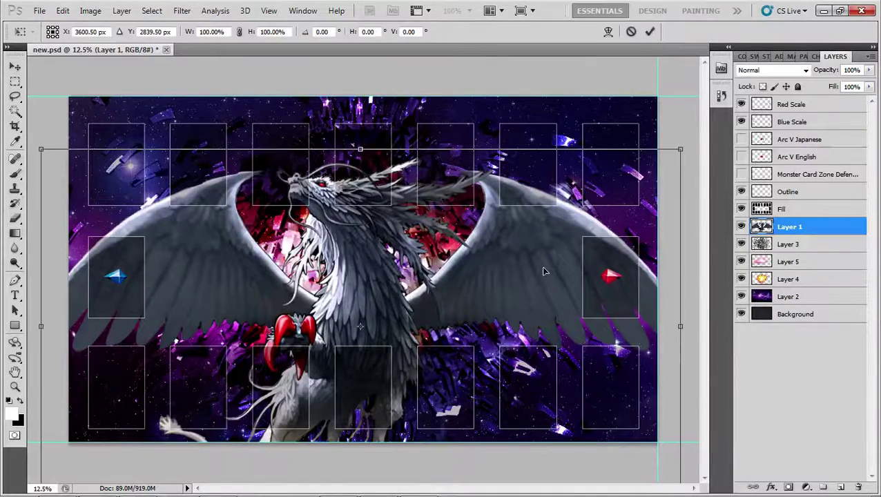
pyautogui.moveTo(681, 155); pyautogui.dragTo(545, 297)
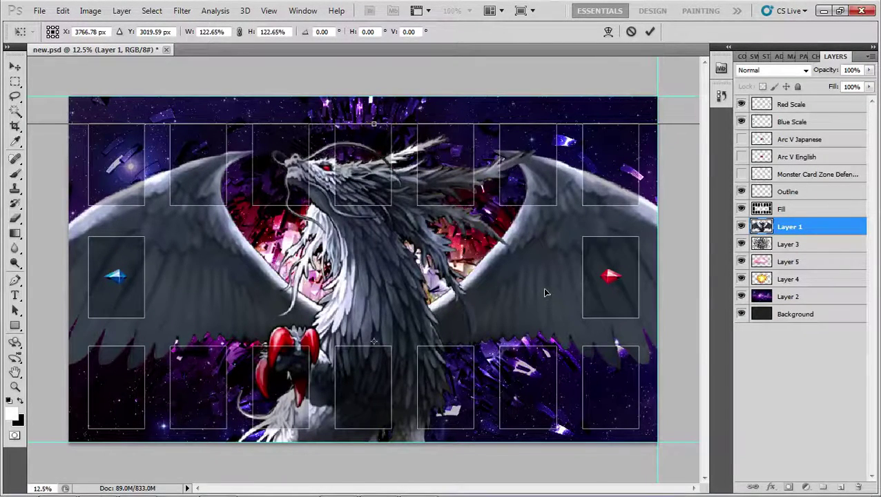
pyautogui.press('Return')
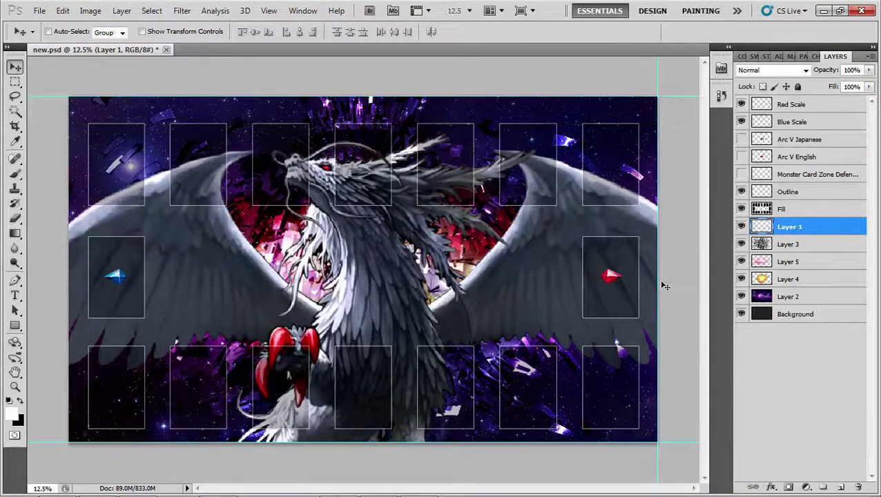
# - Scale the fire, flare and shard layers together to about 138% and lower them, leaving them unflipped
pyautogui.click(787, 280)
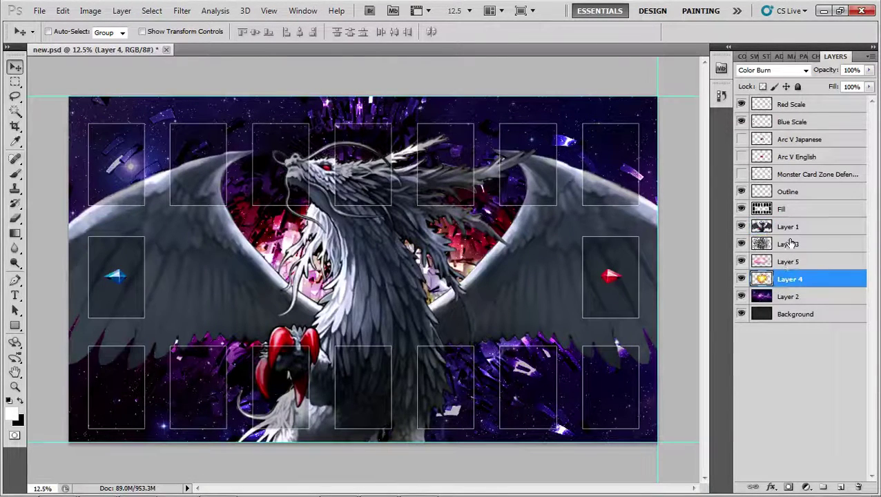
pyautogui.keyDown('shift'); pyautogui.click(789, 243); pyautogui.keyUp('shift')
pyautogui.hotkey('ctrl', 't')
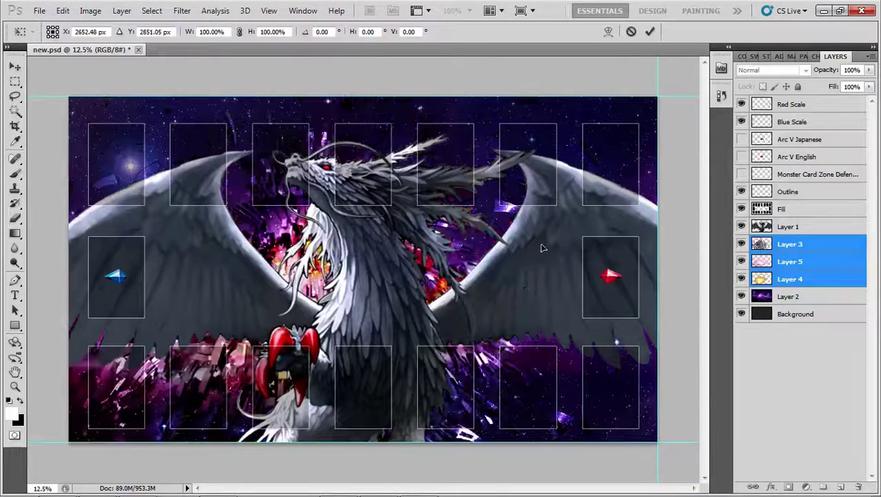
pyautogui.moveTo(542, 247); pyautogui.dragTo(596, 225)
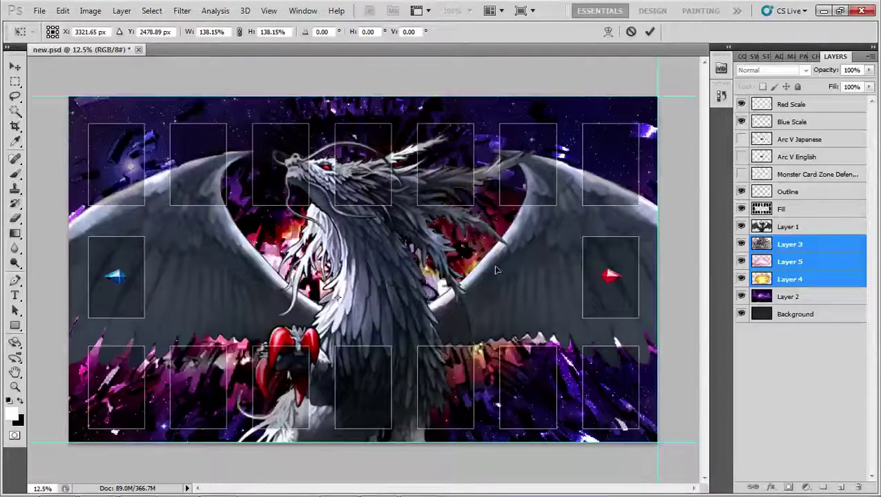
pyautogui.rightClick(474, 280)
pyautogui.click(538, 478)
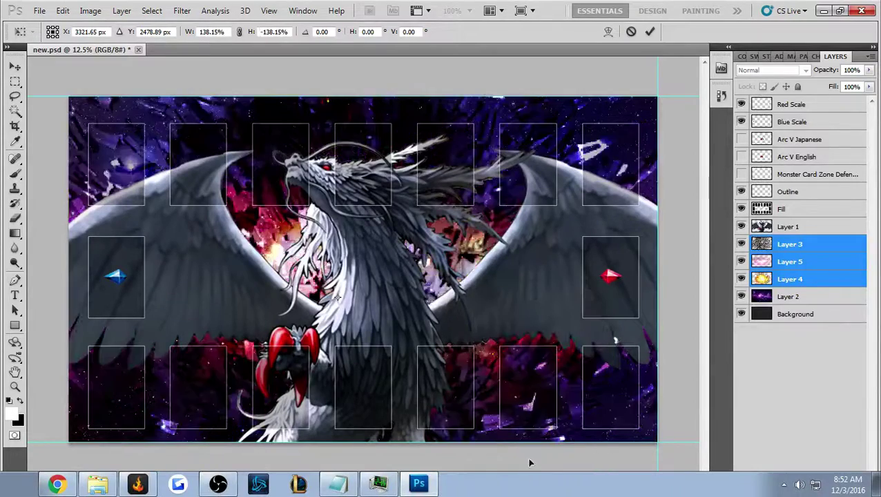
pyautogui.rightClick(482, 239)
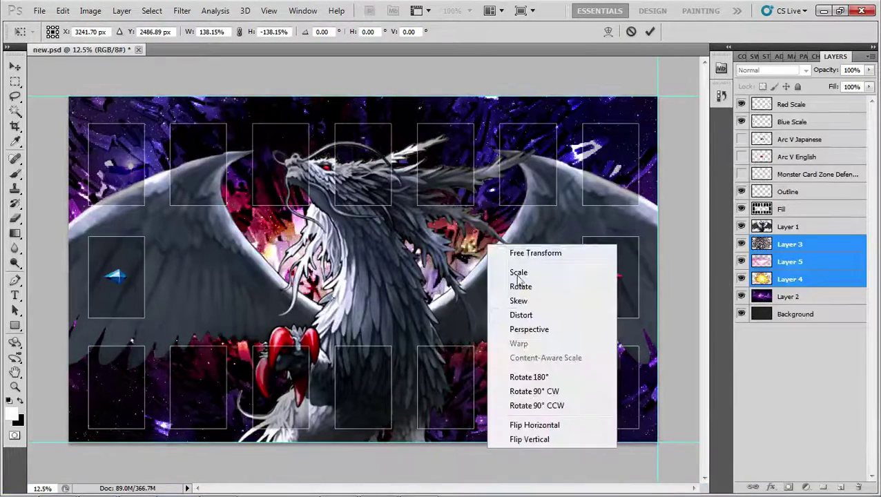
pyautogui.click(557, 435)
pyautogui.moveTo(556, 435); pyautogui.dragTo(557, 345)
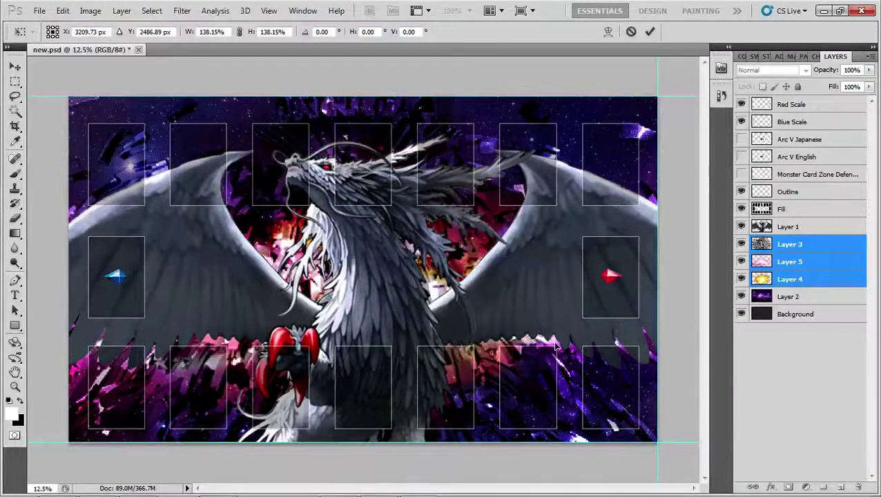
pyautogui.press('Return')
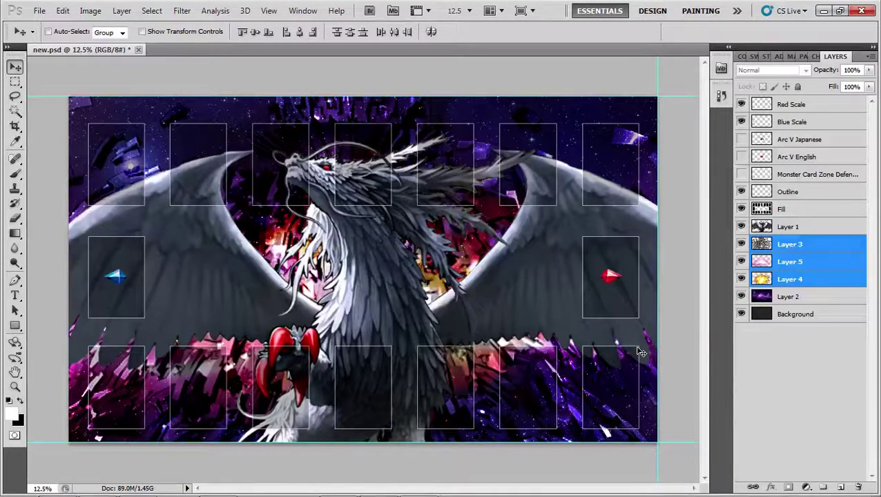
# - Hide the Fill, Outline, Blue Scale and Red Scale layers
pyautogui.click(780, 319)
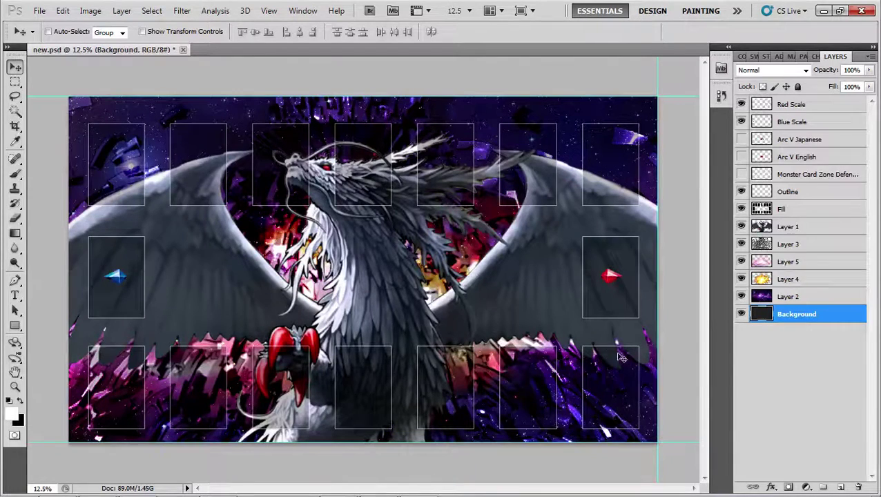
pyautogui.click(741, 209)
pyautogui.click(742, 192)
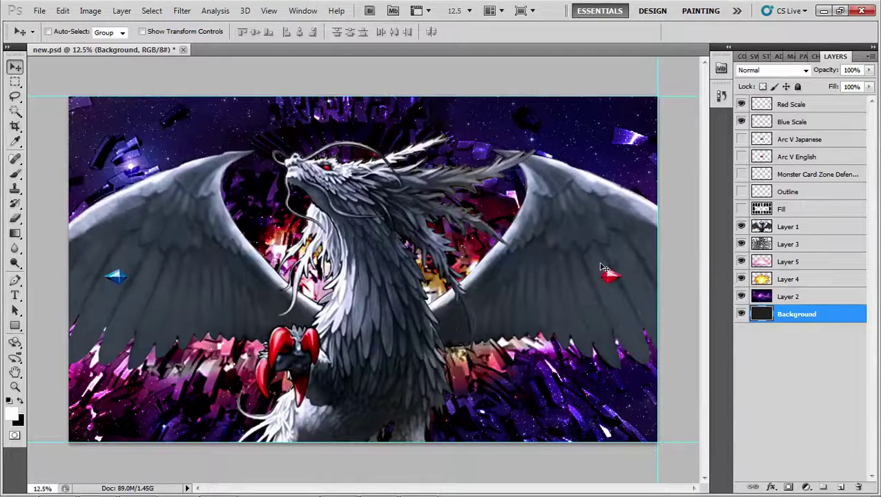
pyautogui.click(741, 121)
pyautogui.click(741, 104)
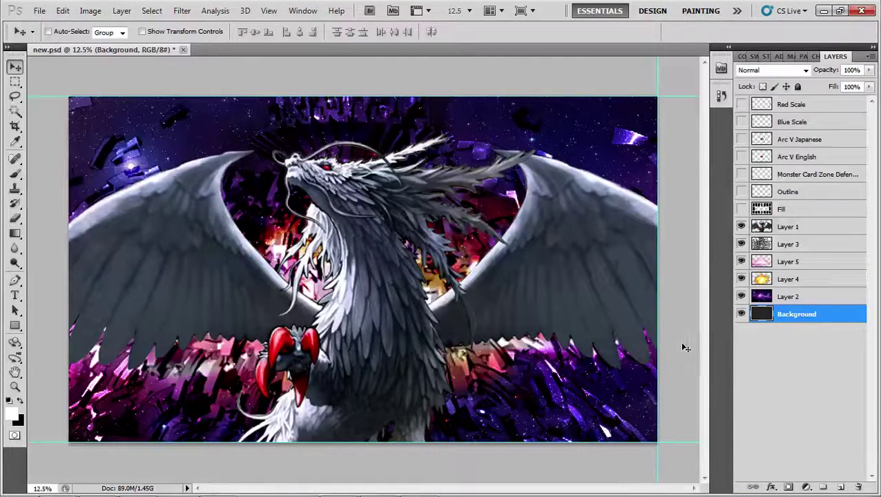